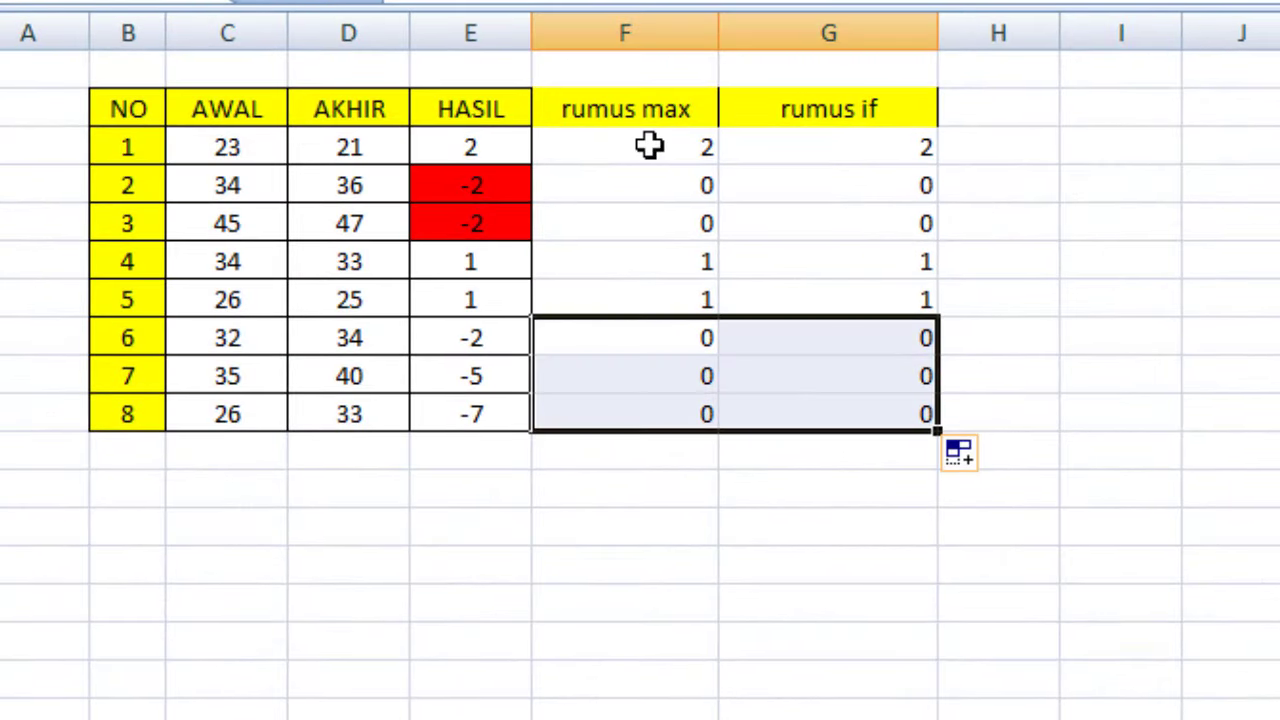
Check the first rumus formulas, then bring back the Excel workbook with the NO/AWAL/AKHIR/HASIL table.
click(648, 146)
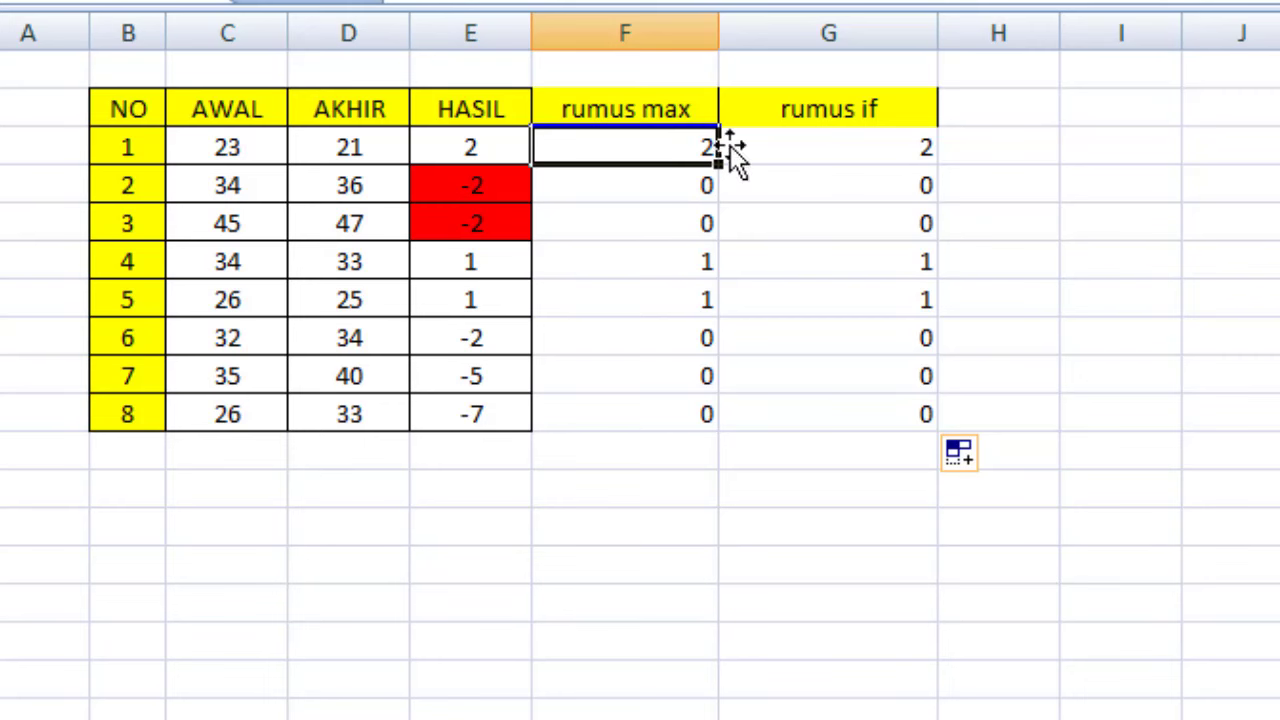
click(845, 146)
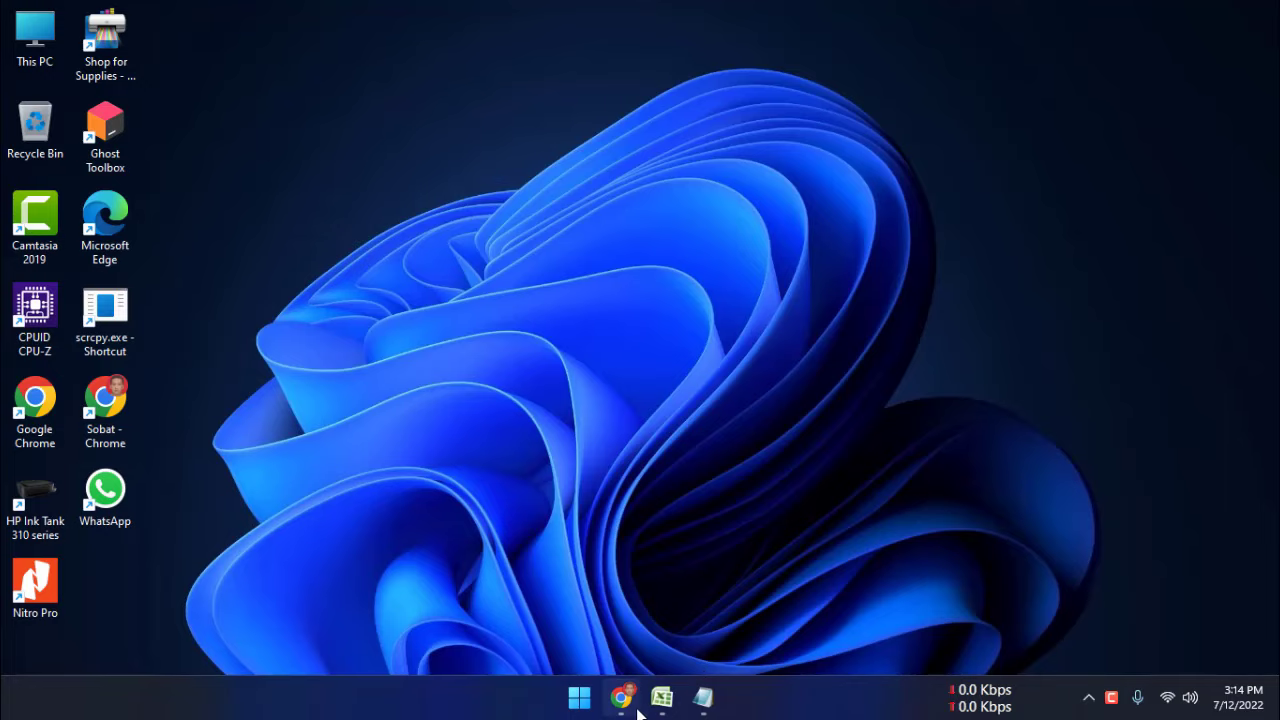
click(662, 696)
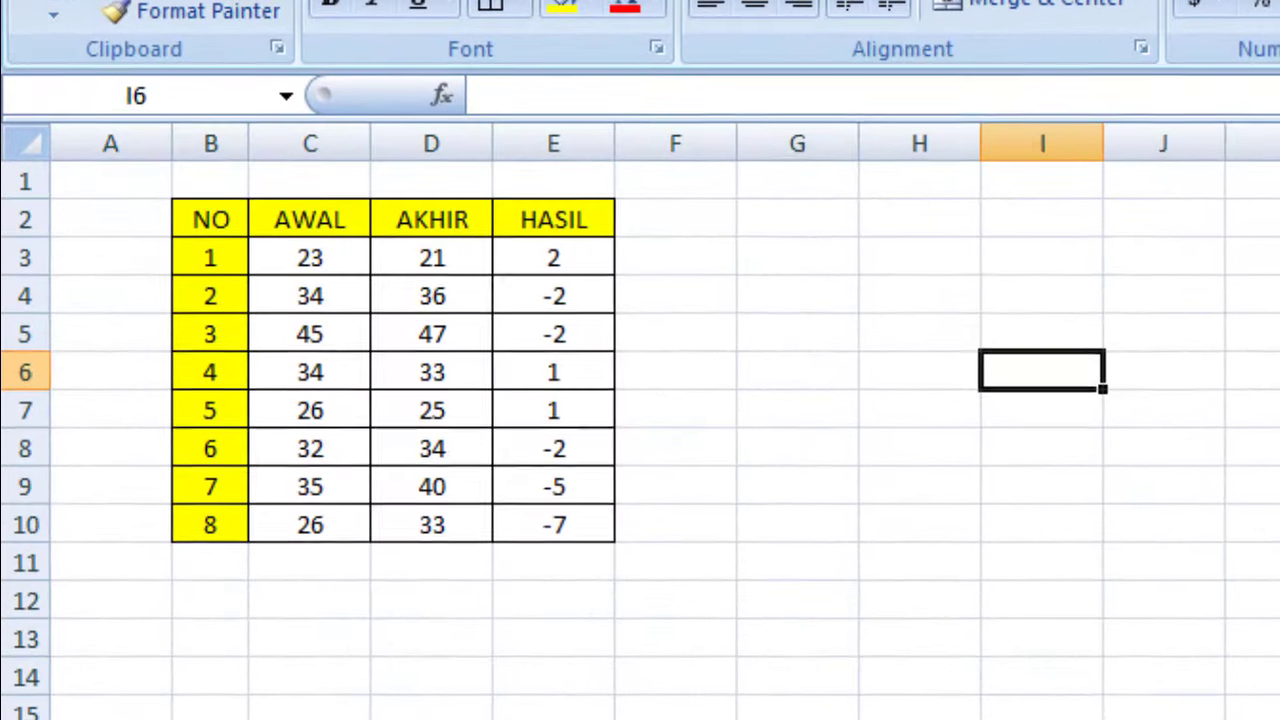
click(568, 592)
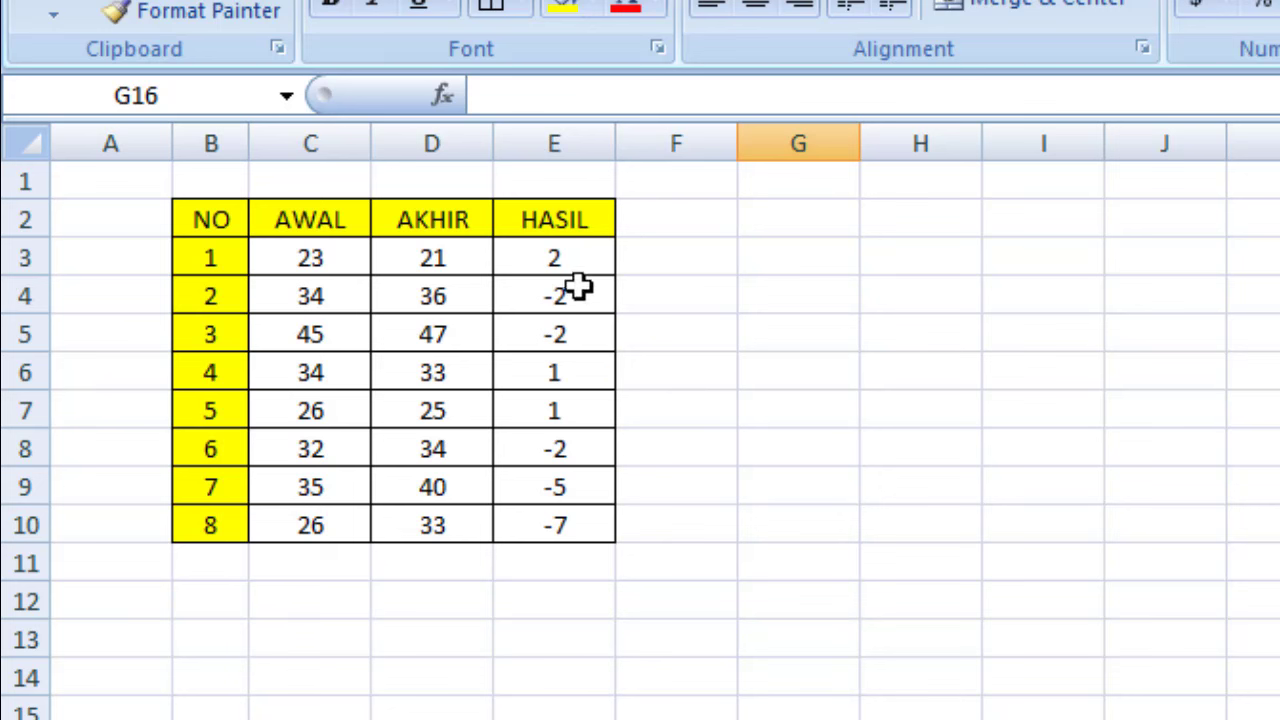
click(912, 300)
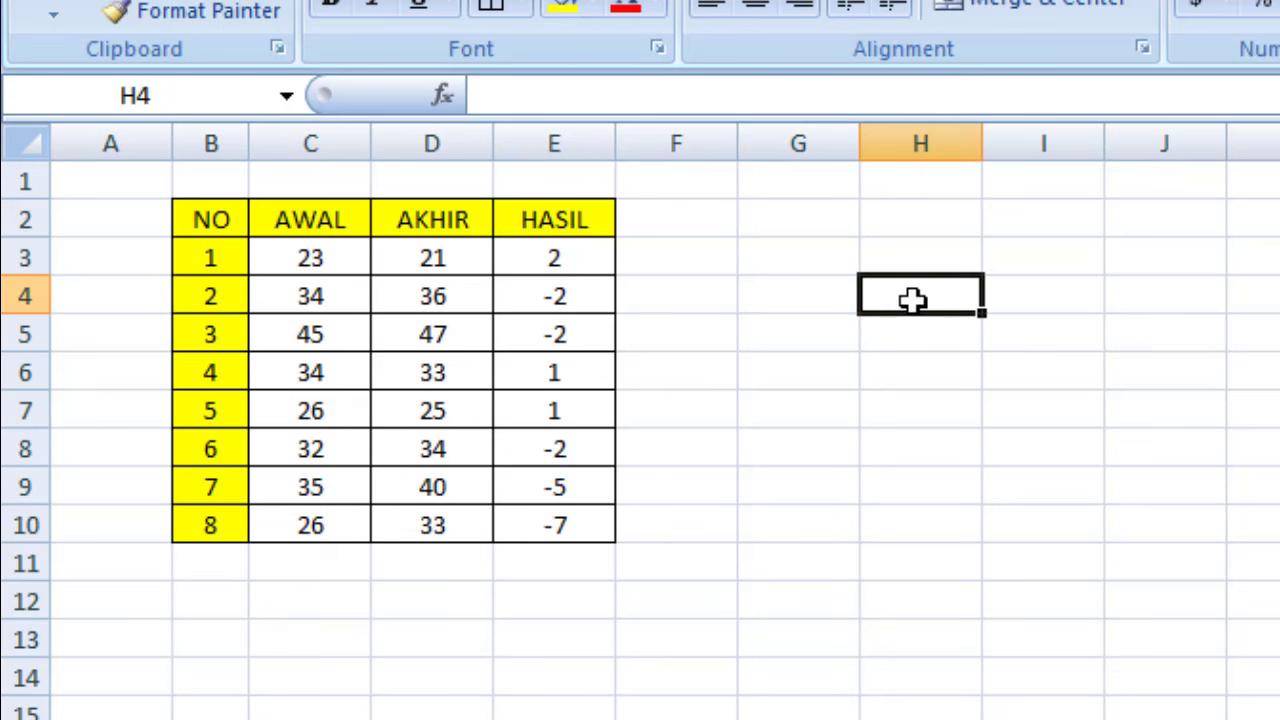
Add the header 'rumus max' in F2 and widen column F to fit it.
click(697, 220)
text(r)
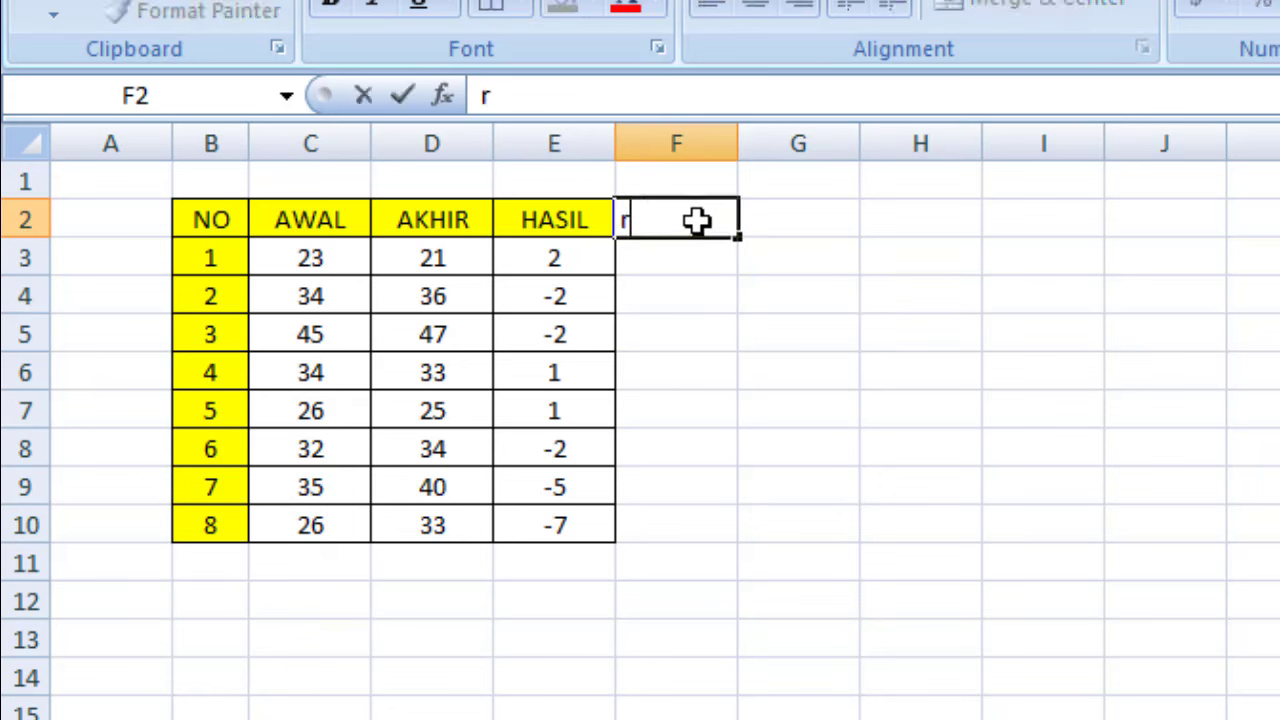
text(umus)
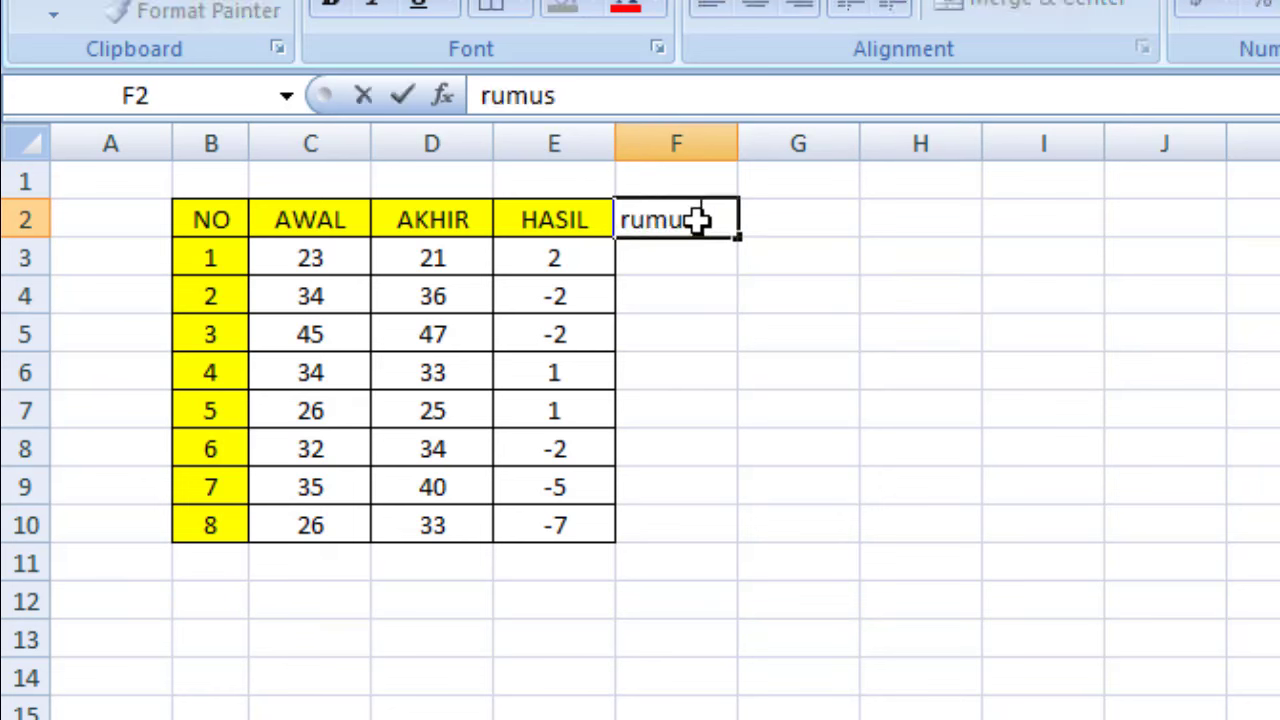
text( max)
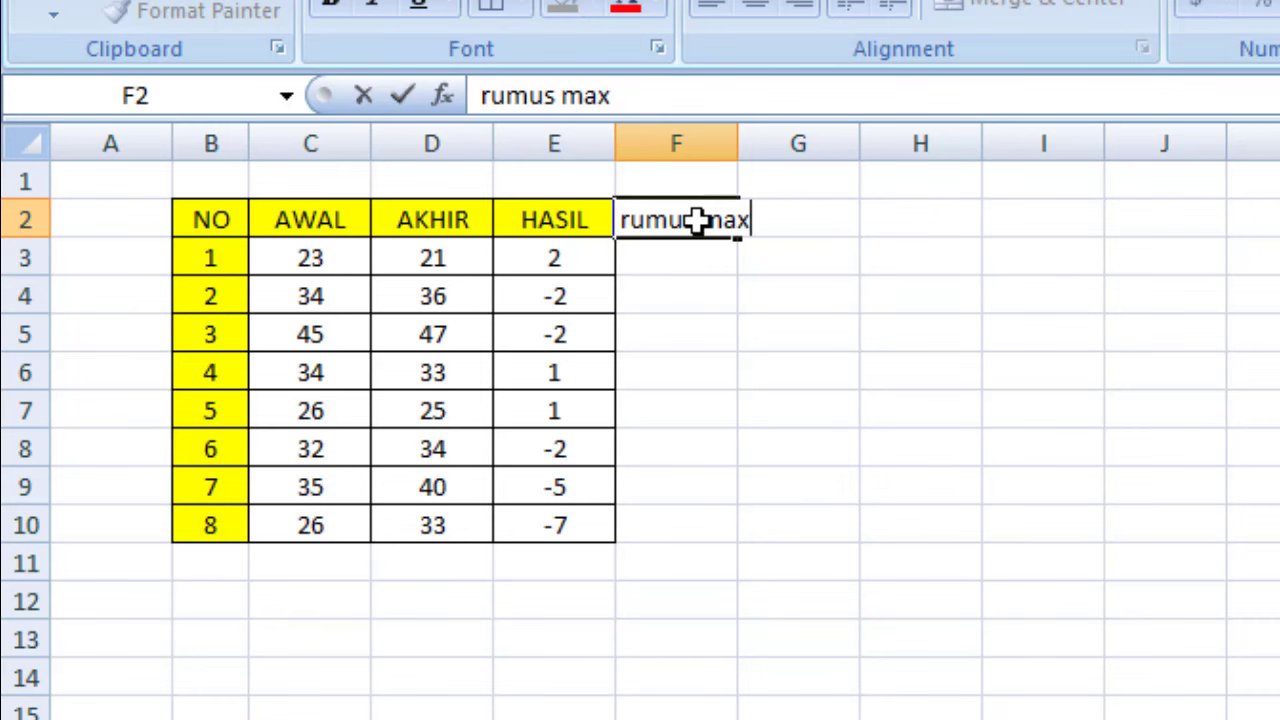
click(741, 140)
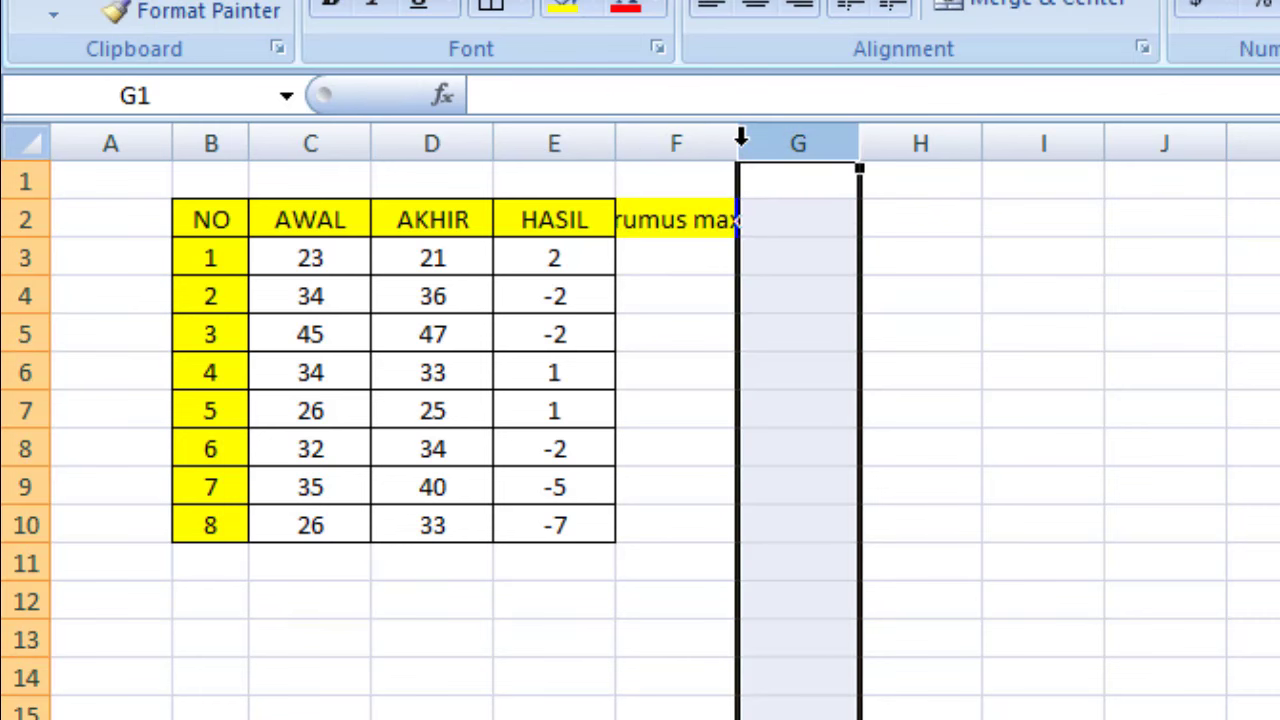
drag(737, 143, 805, 146)
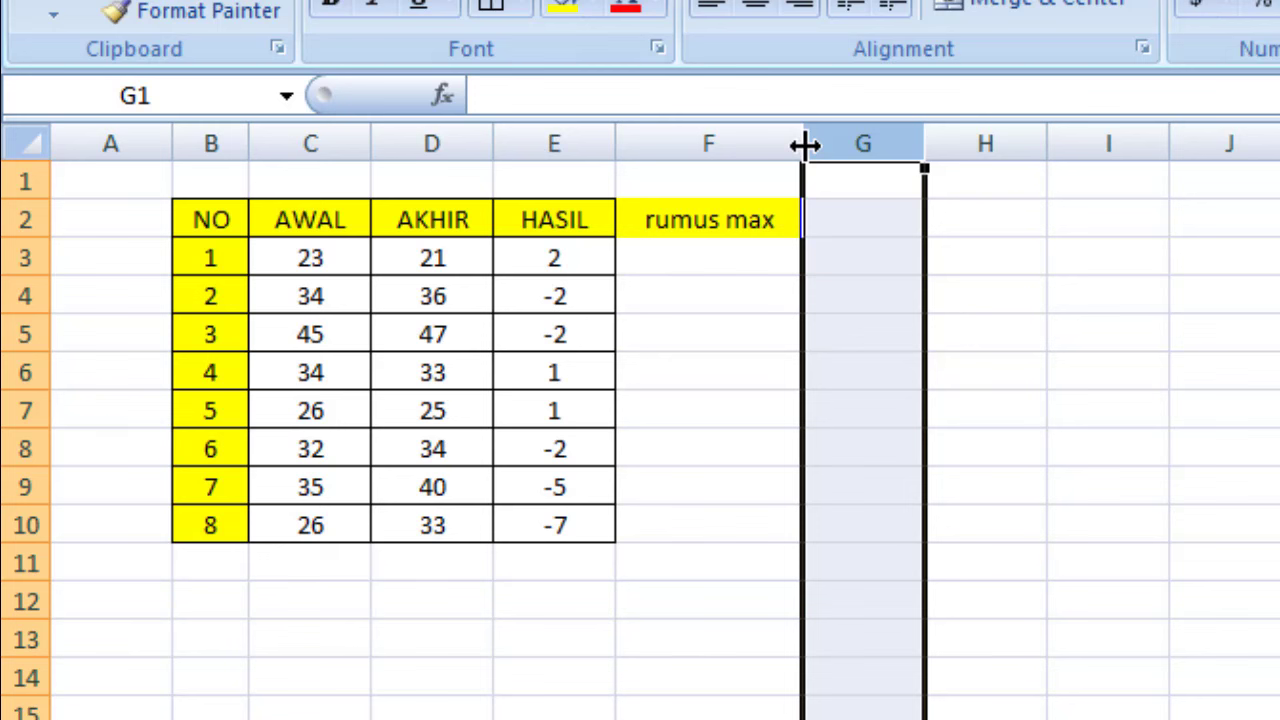
Enter =max(0,C3-D3) in F3.
click(709, 250)
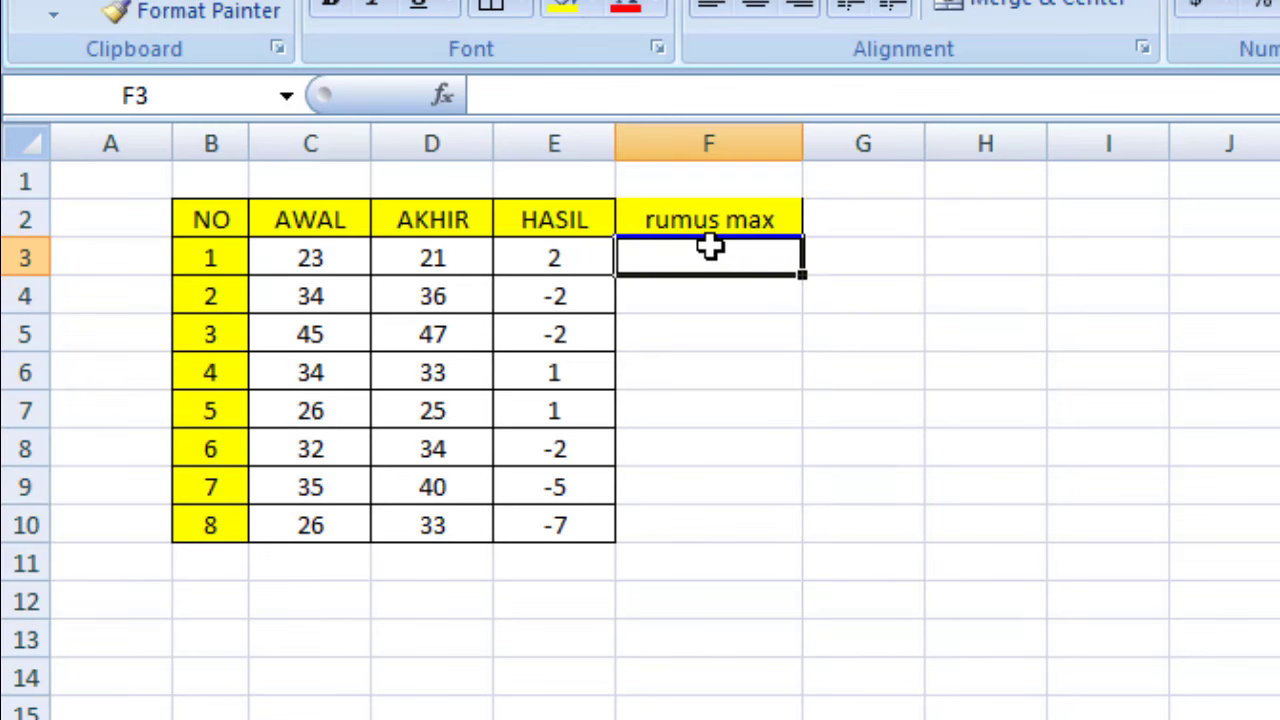
text(=)
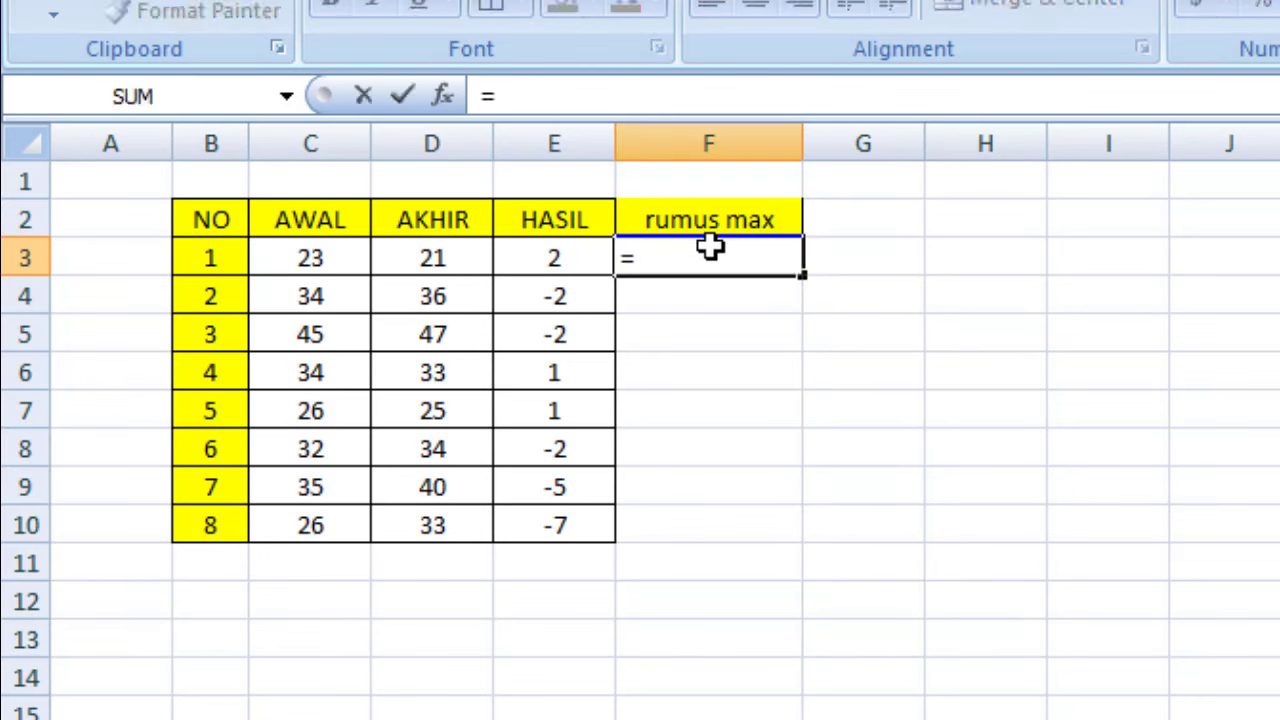
text(ma)
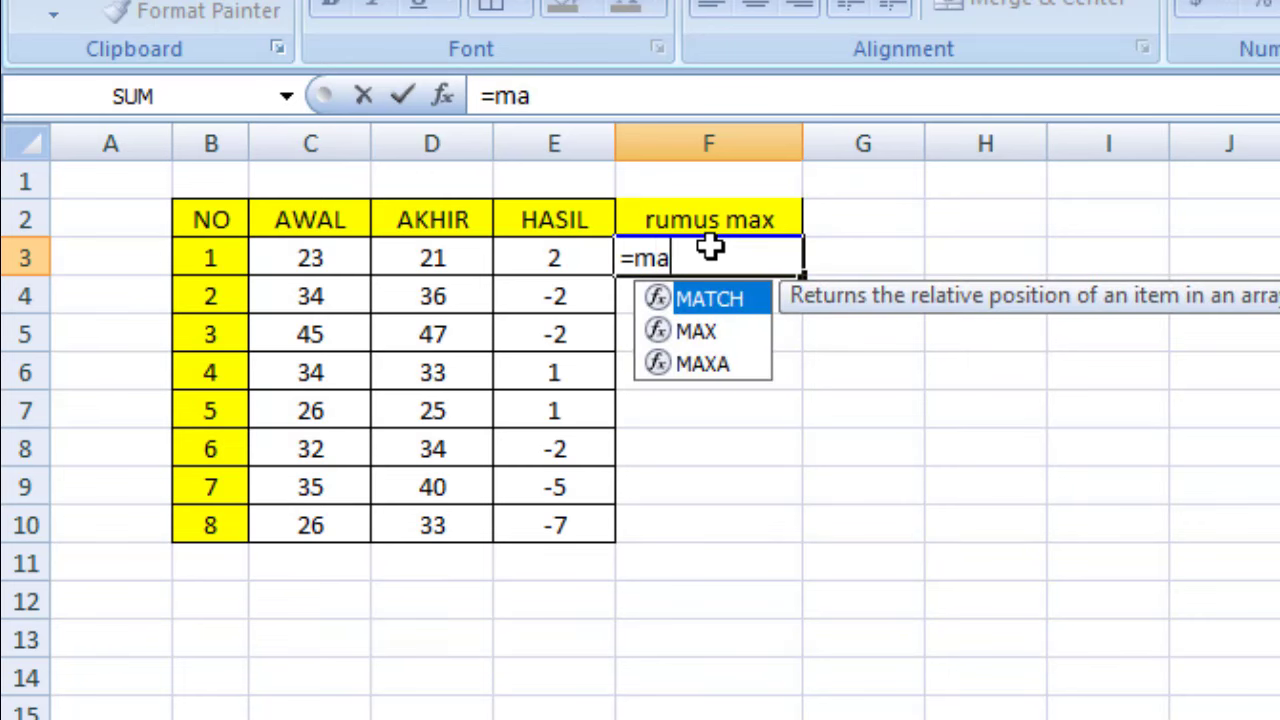
text(x()
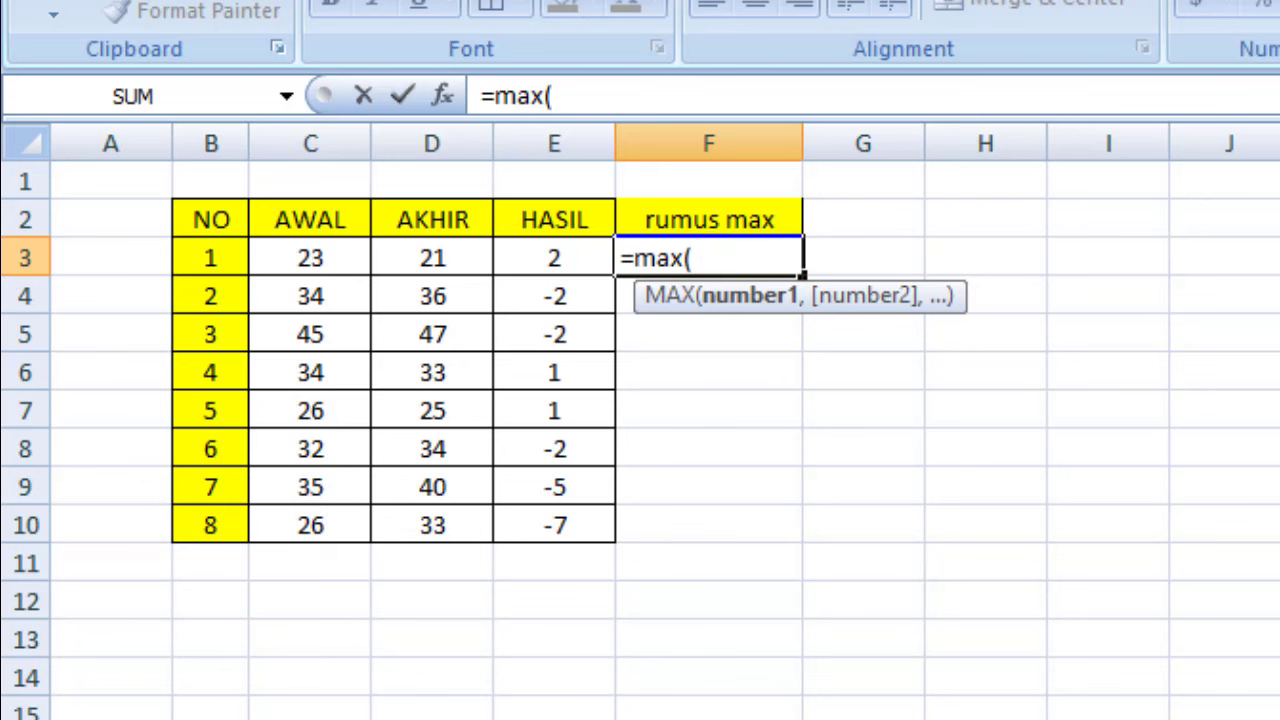
text(0)
text(,)
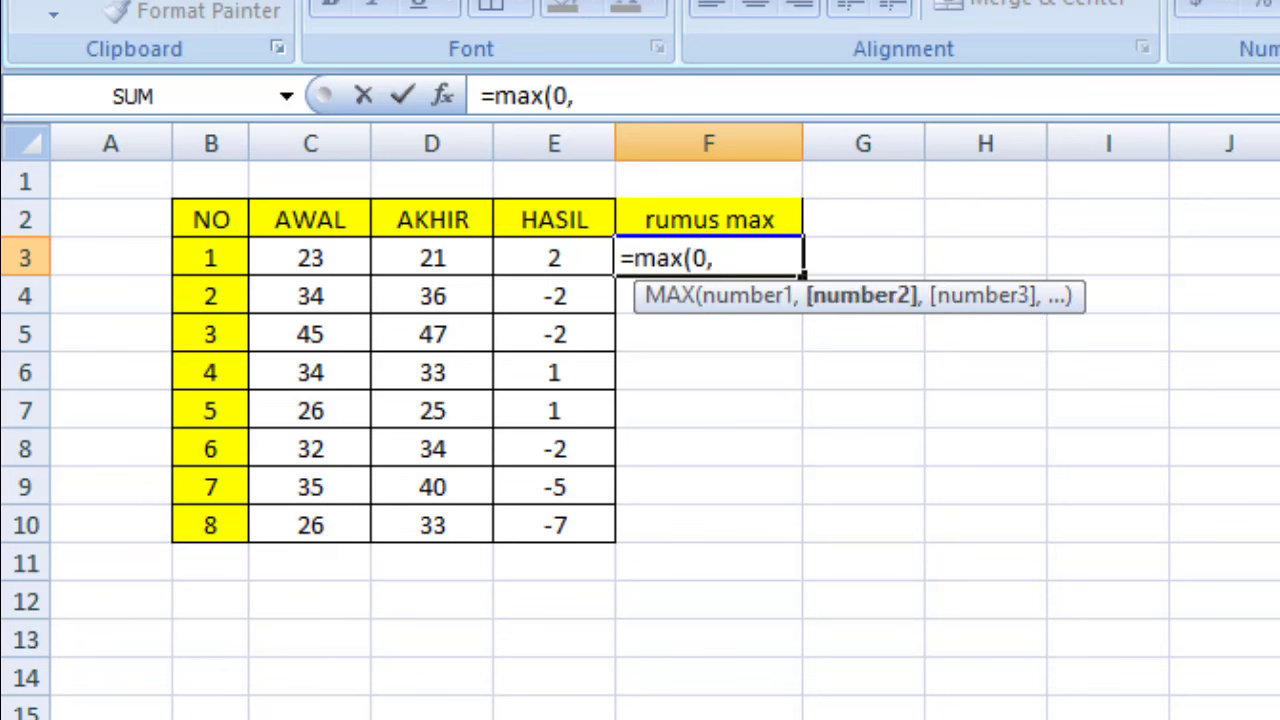
click(353, 257)
text(-)
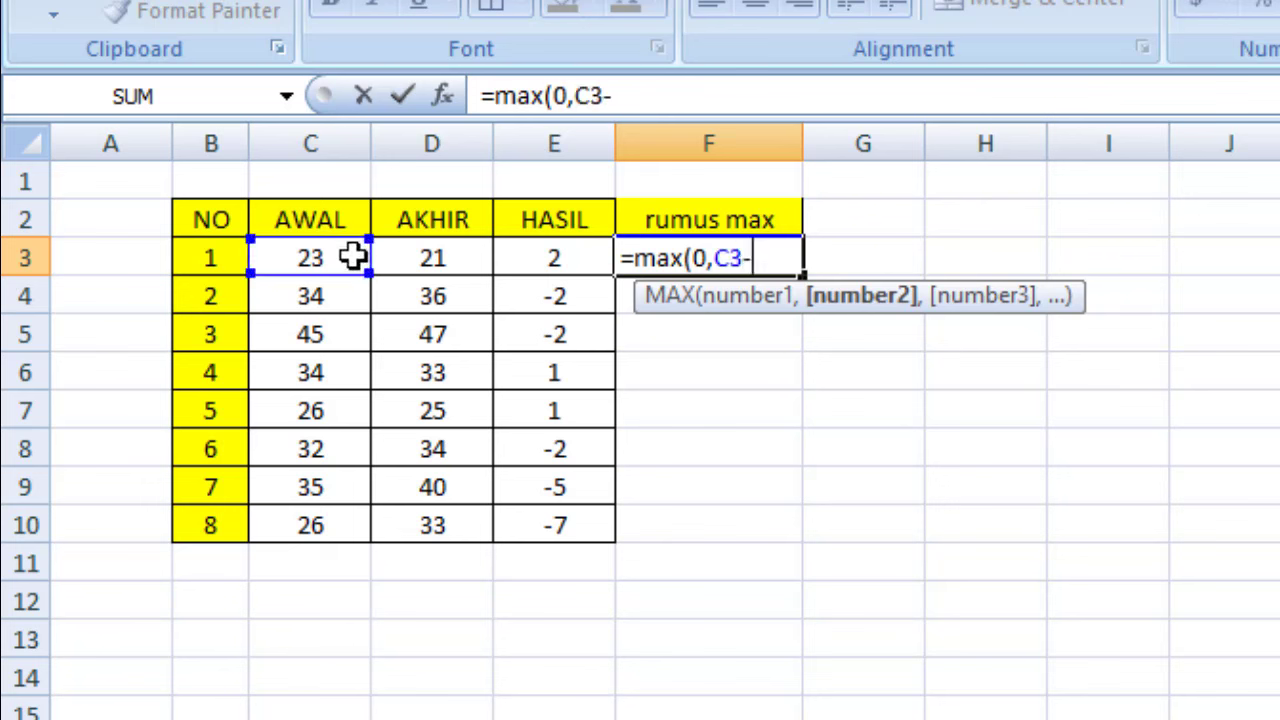
click(425, 258)
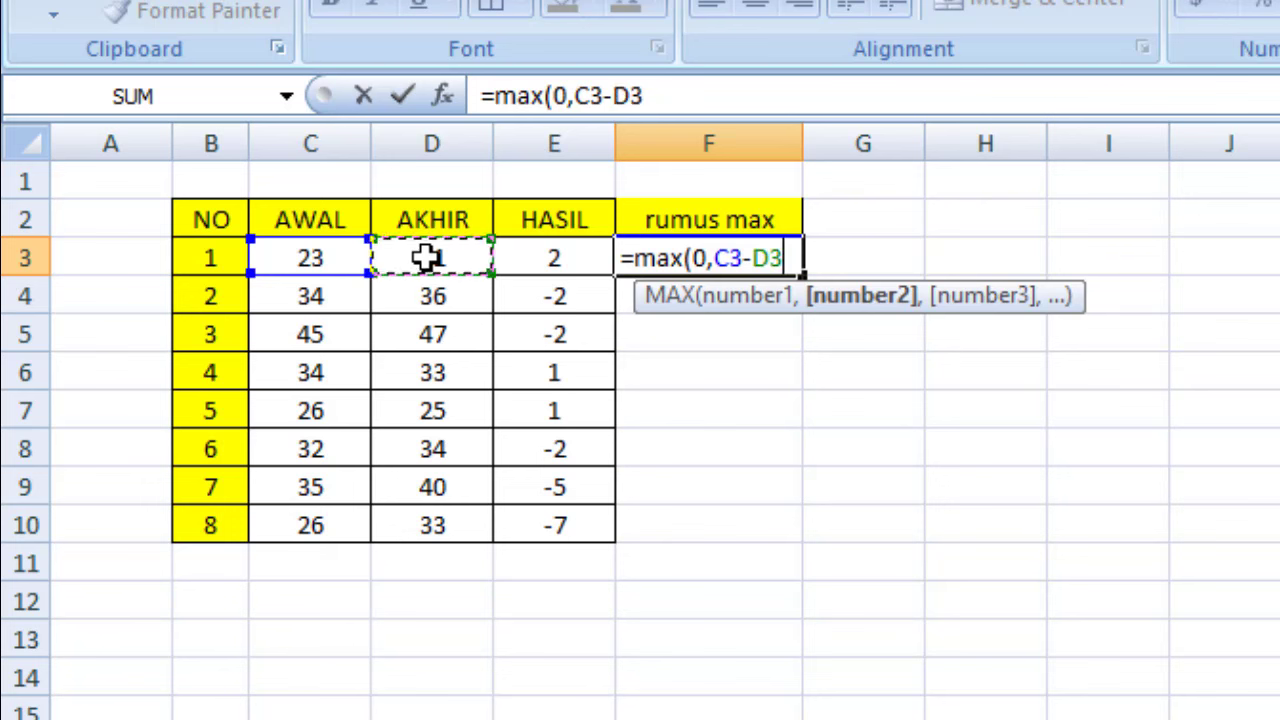
text())
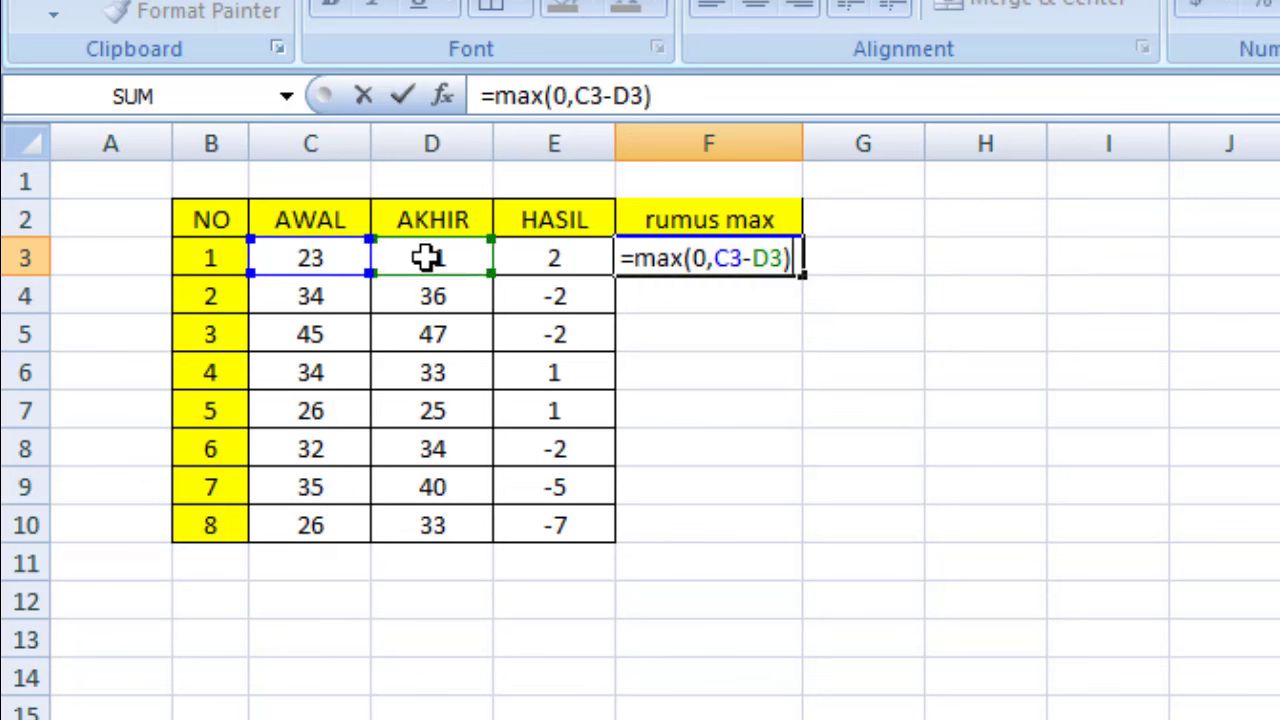
key(Return)
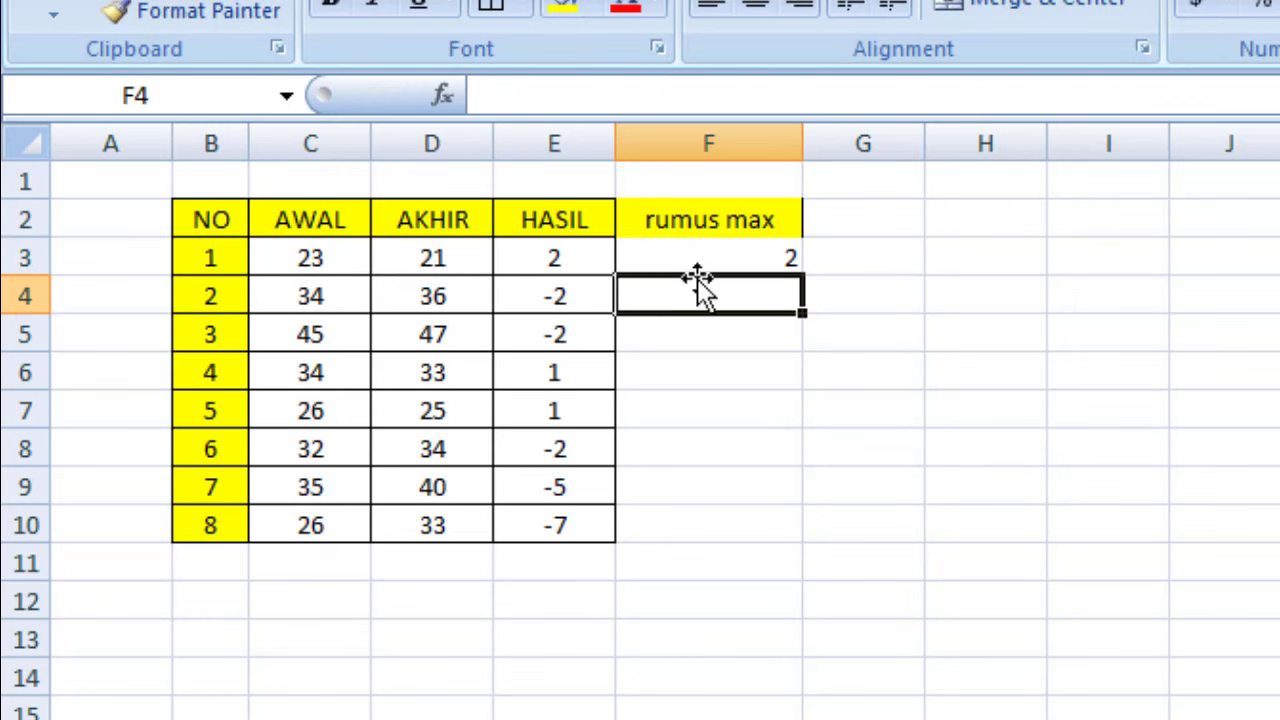
Copy the MAX formula down to F10 and fill the -2 HASIL cells E4:E5 red.
click(724, 258)
double_click(802, 273)
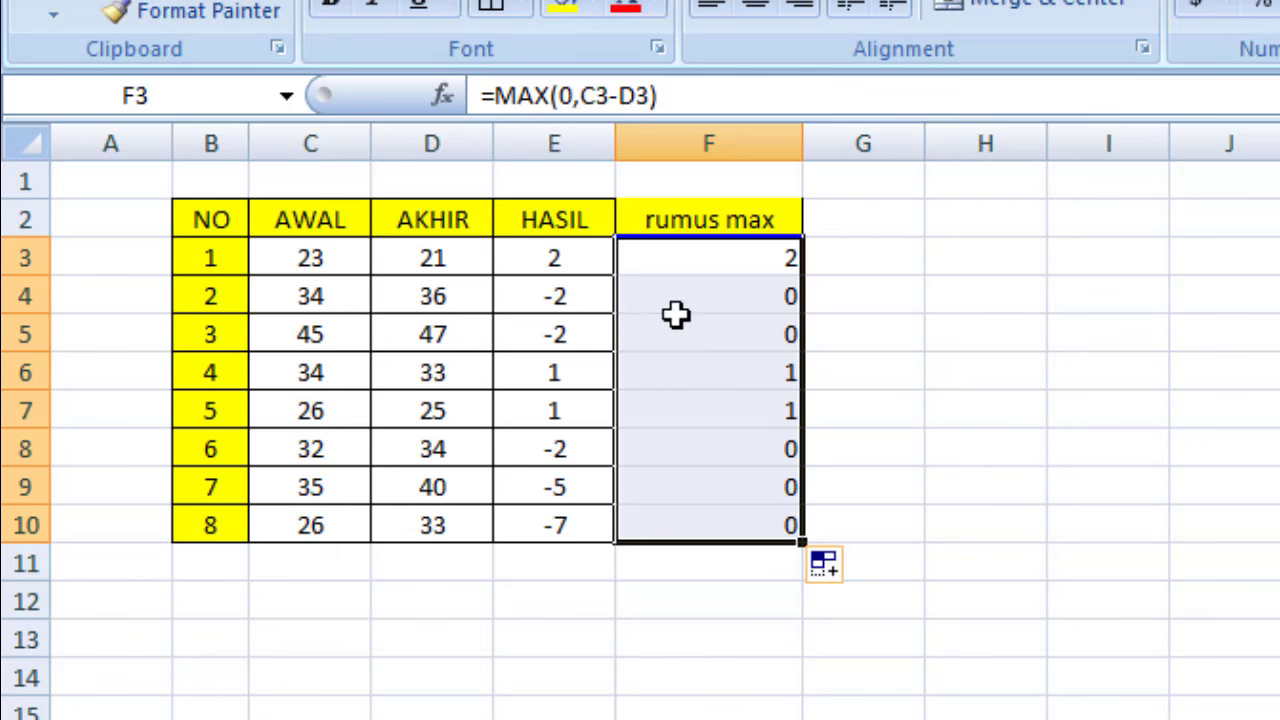
drag(586, 282, 586, 333)
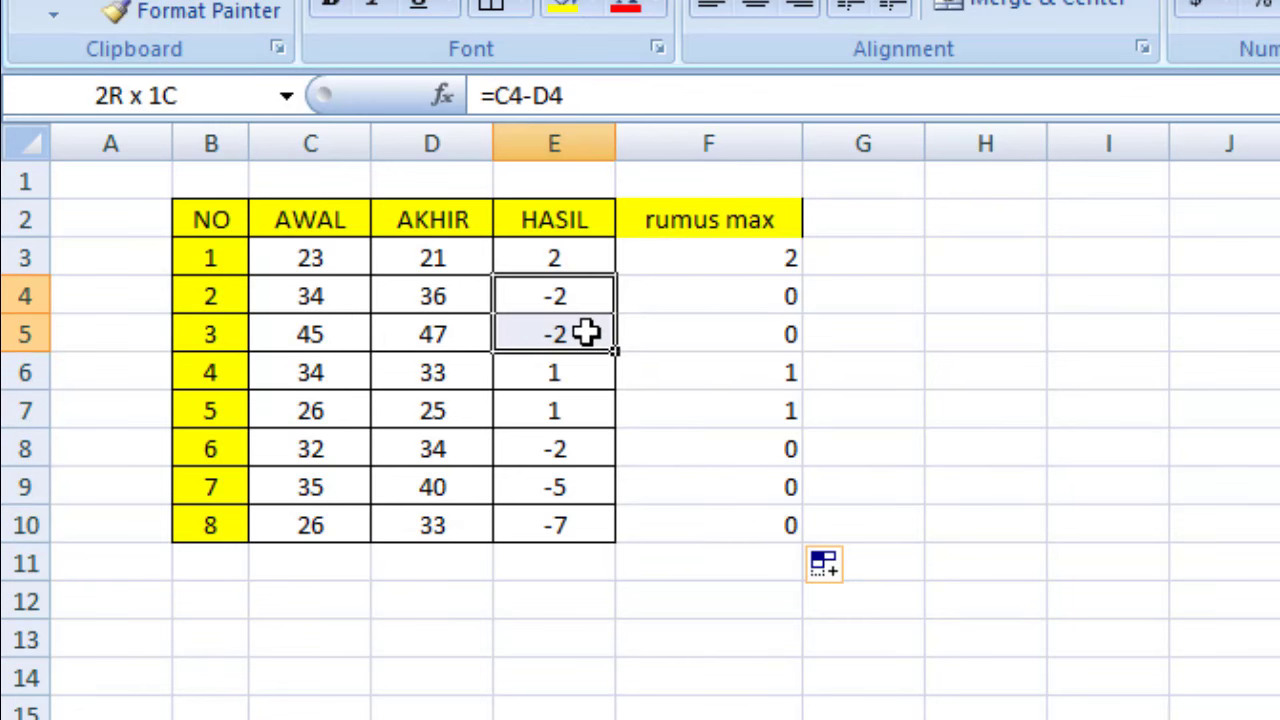
click(592, 8)
click(590, 283)
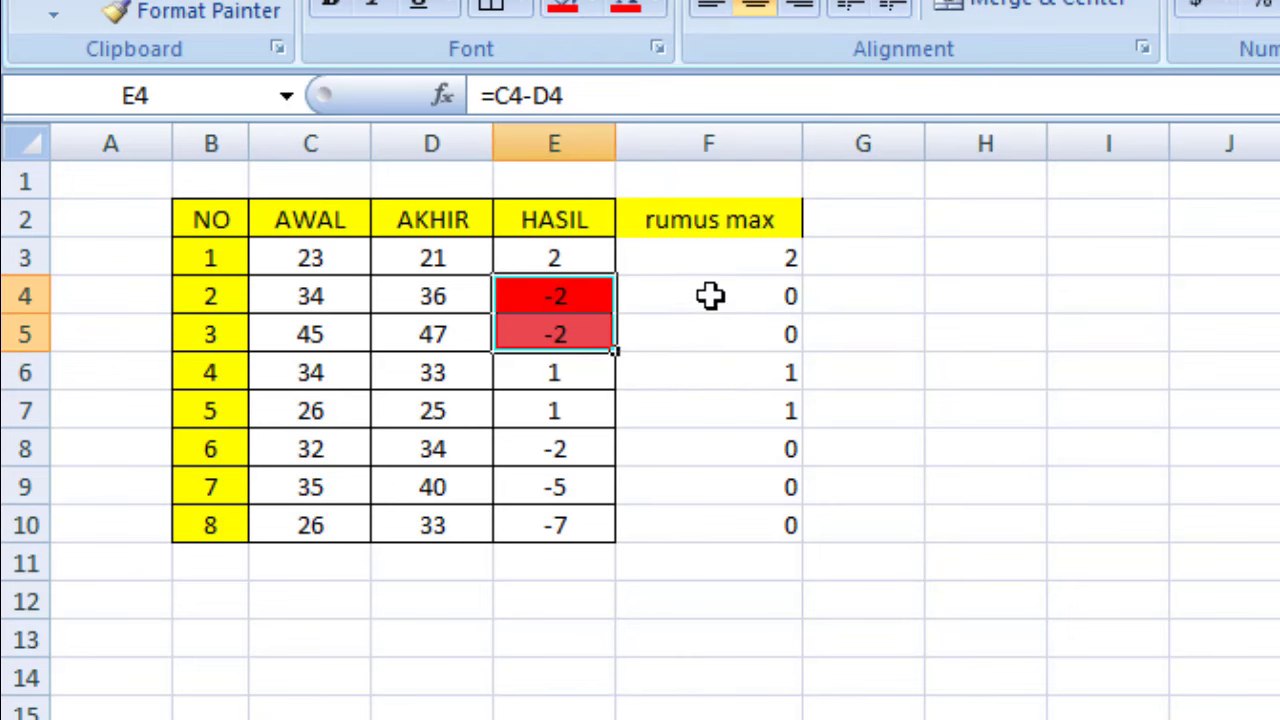
Review the rumus max values and the HASIL formulas in rows 4–9.
drag(709, 294, 713, 333)
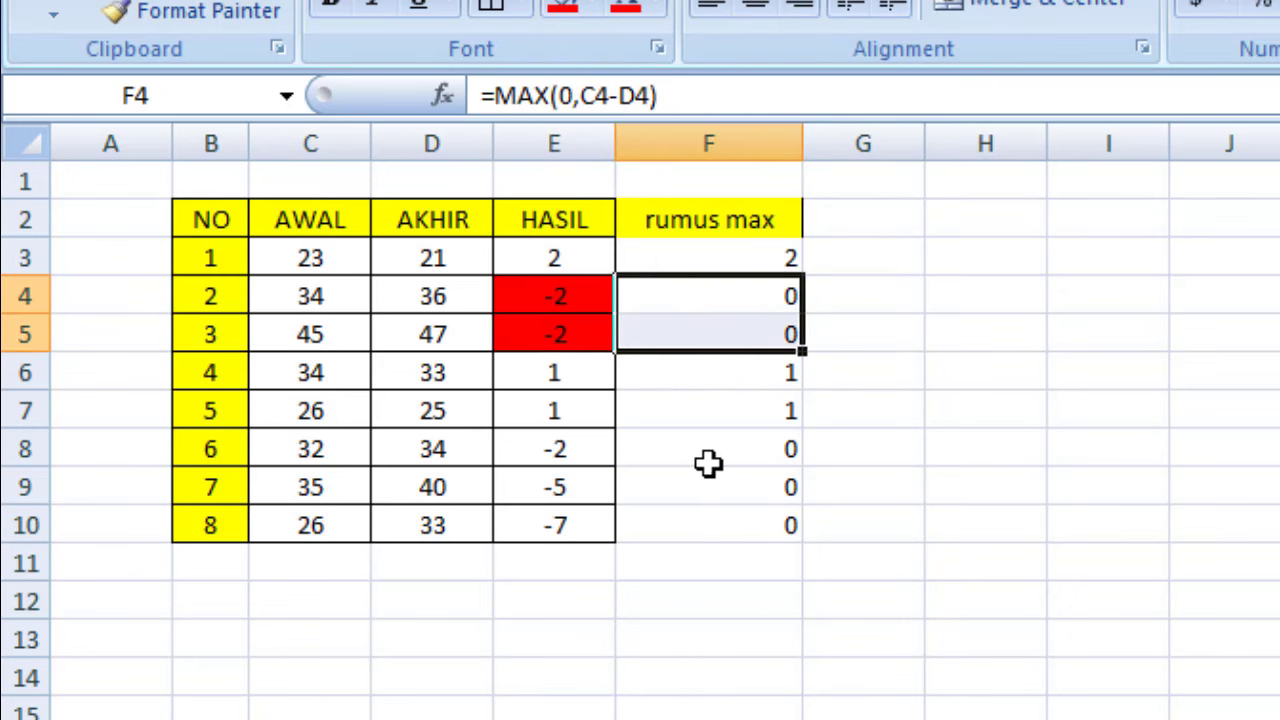
click(605, 450)
click(777, 449)
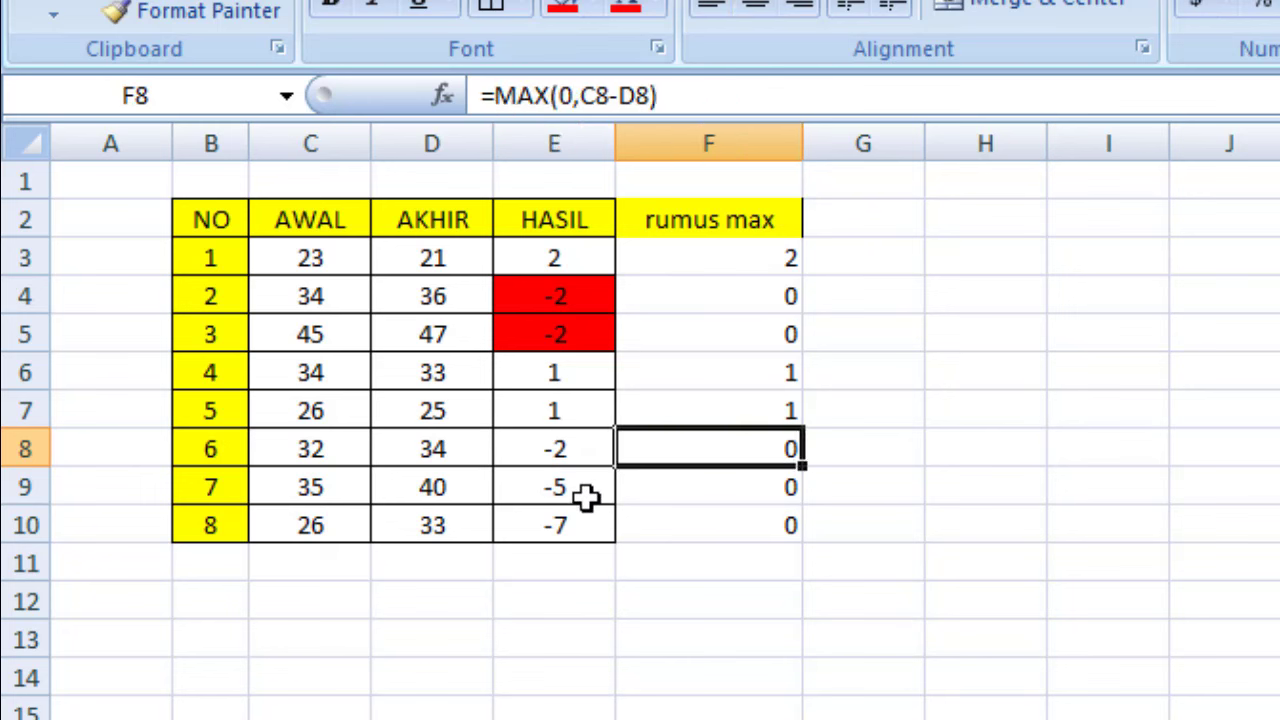
click(585, 497)
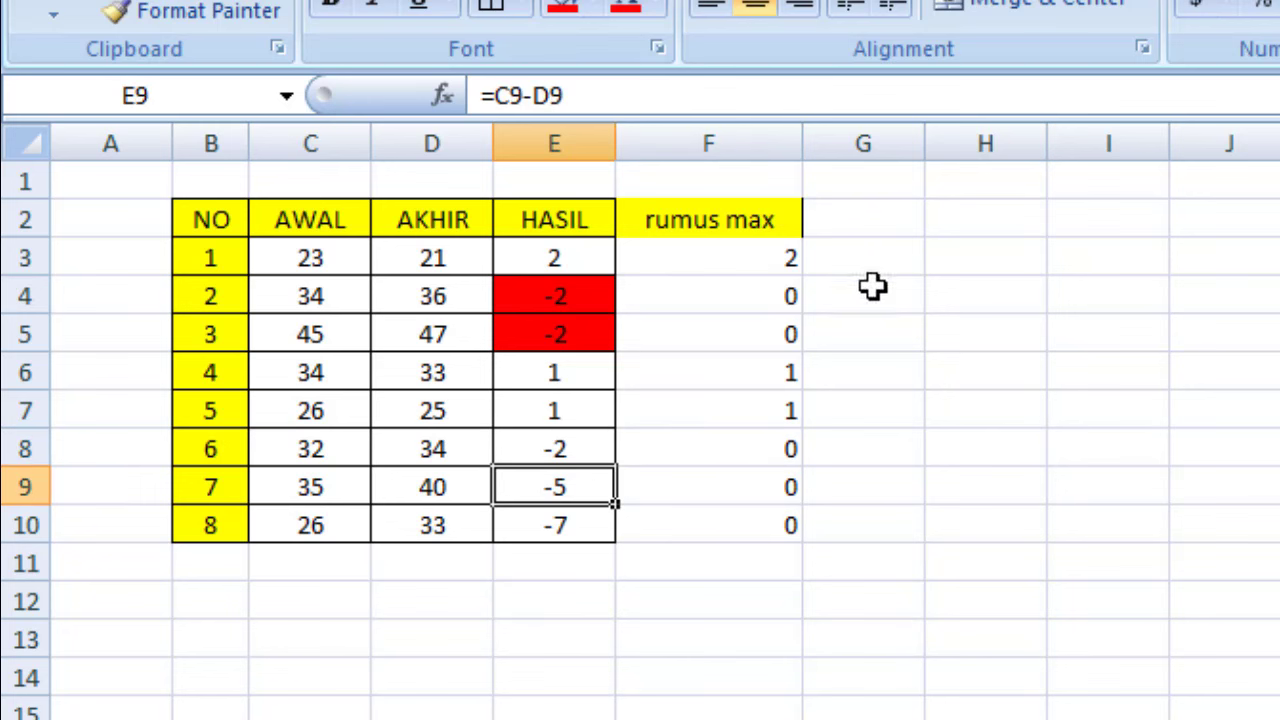
Enter 'rumus if' in G2 and widen column G to about 15.71.
click(877, 216)
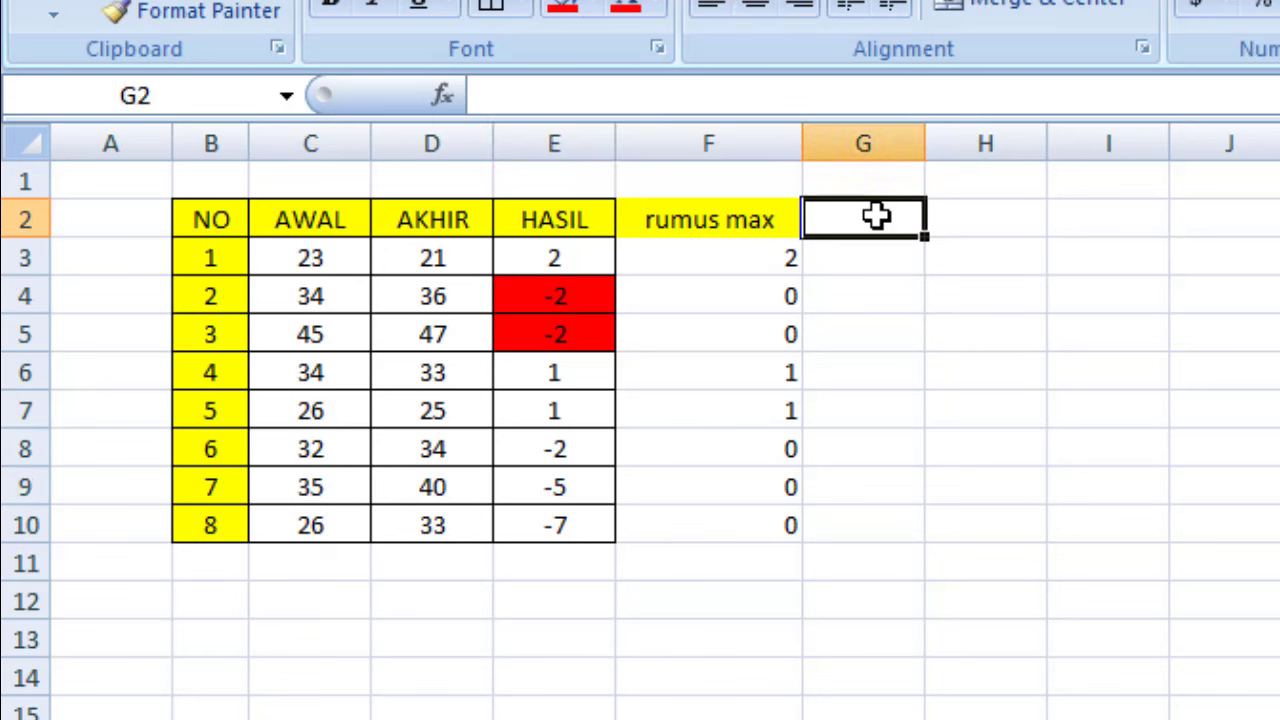
text(R)
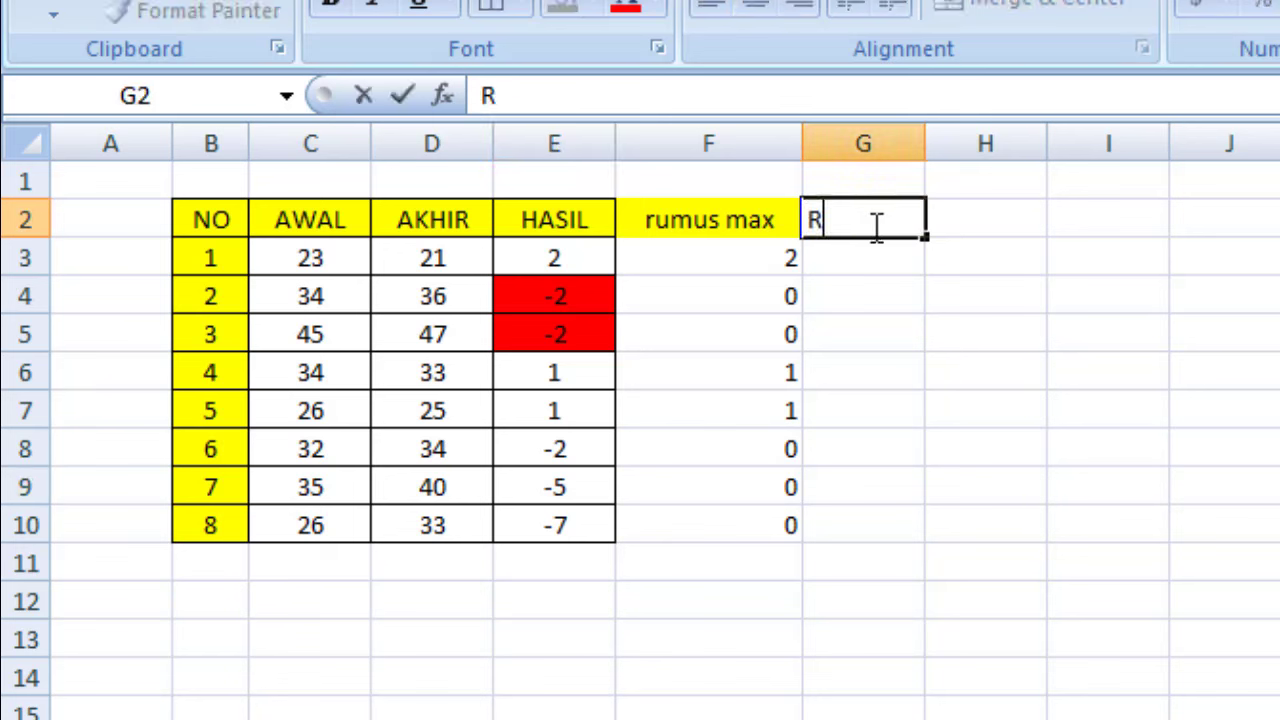
key(BackSpace)
text(rumus )
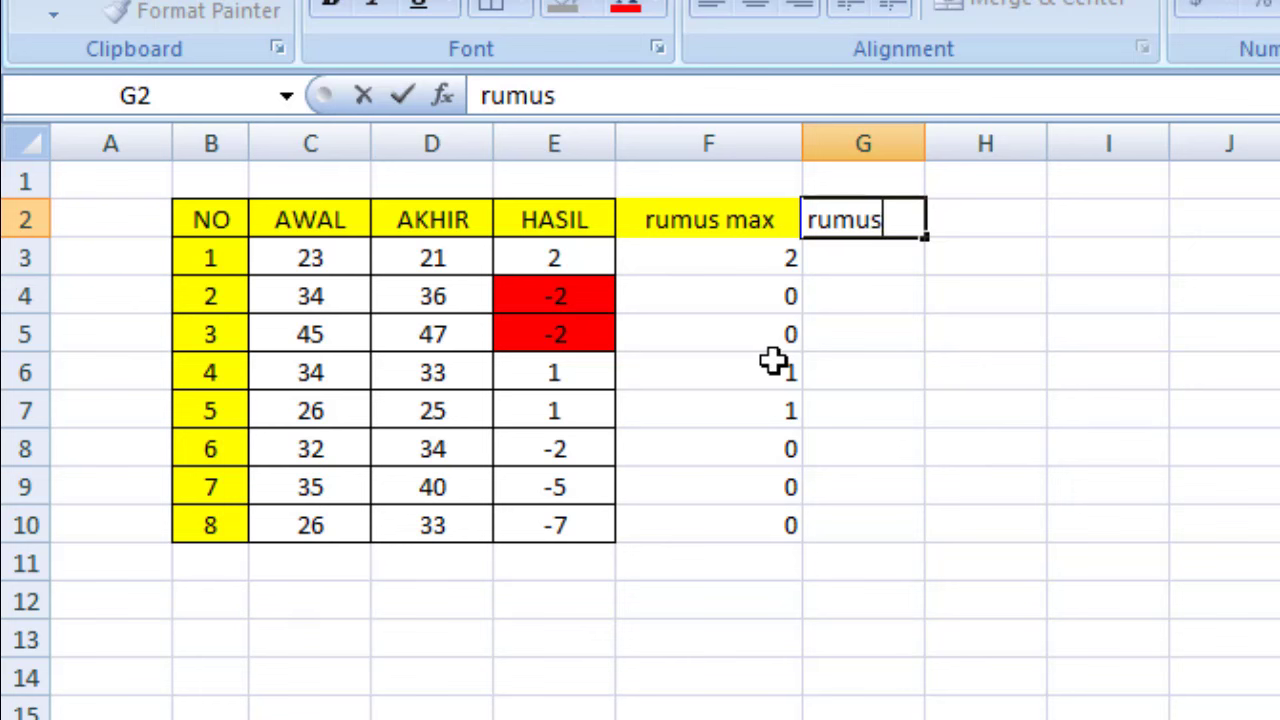
text(if)
click(918, 140)
double_click(925, 144)
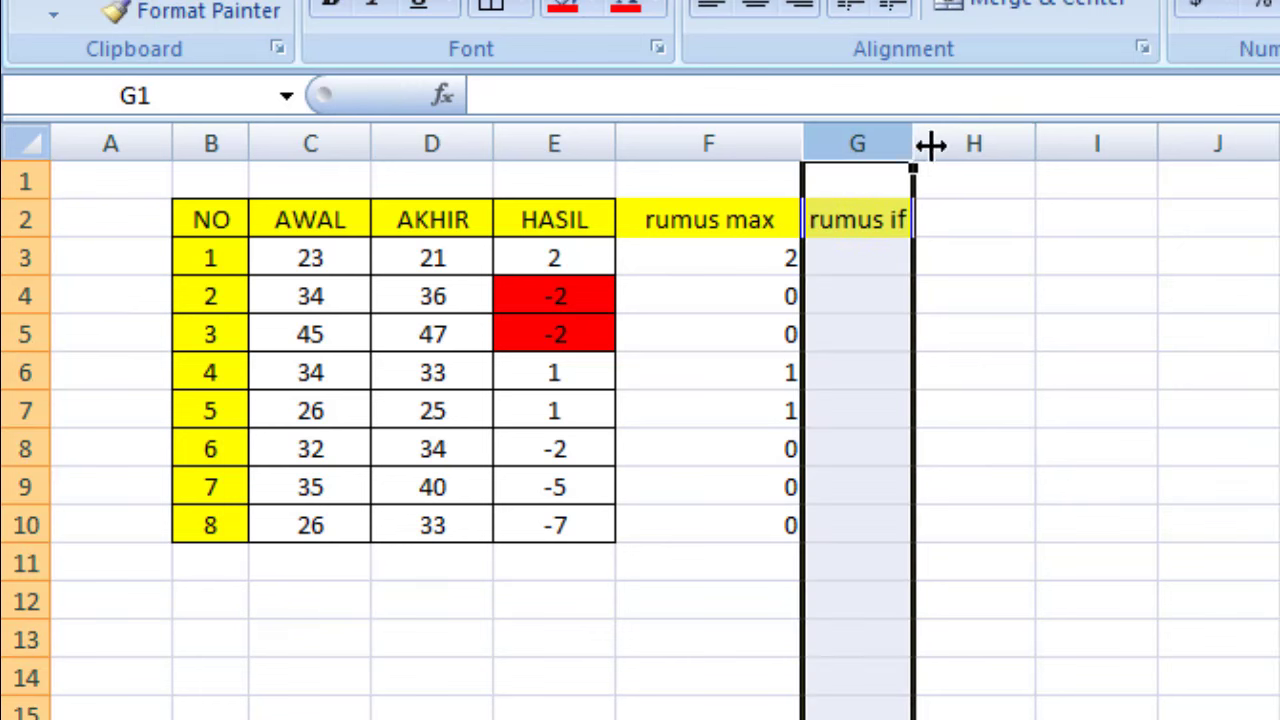
drag(918, 148, 1027, 160)
Type the formula =if(C3-D3<0,0,c3-d3) into G3.
click(1200, 405)
click(880, 255)
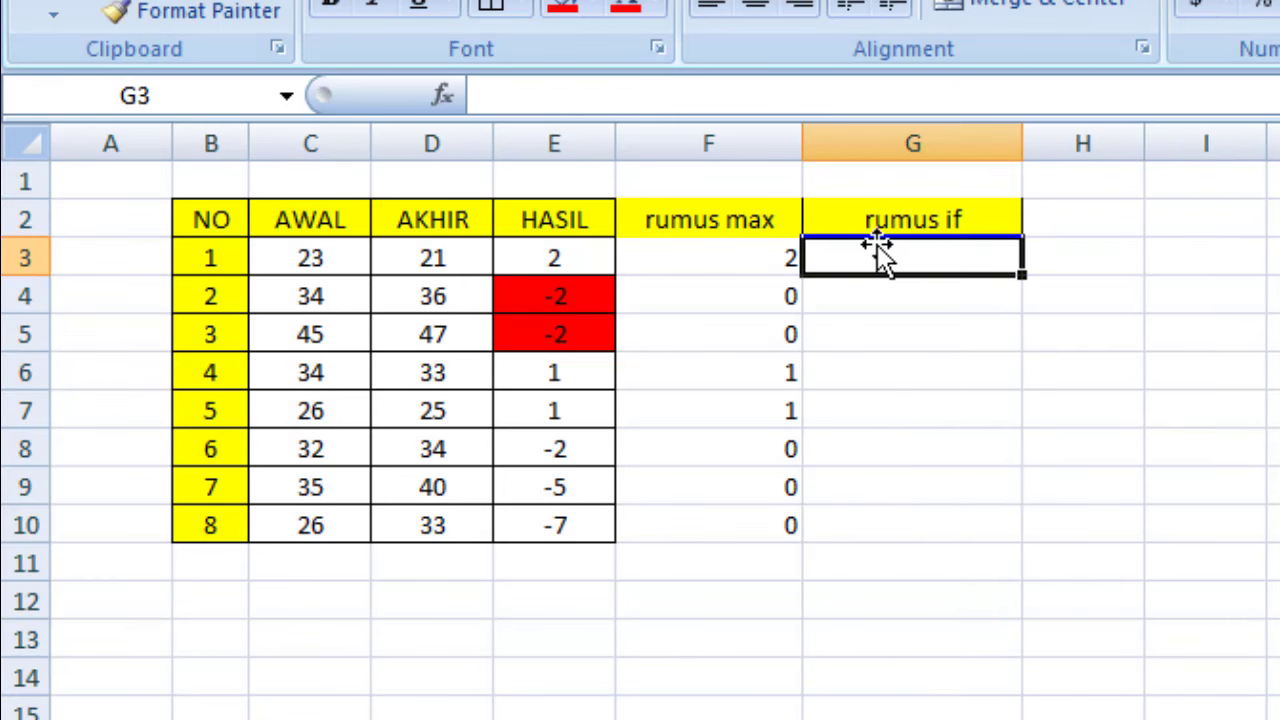
text(=if)
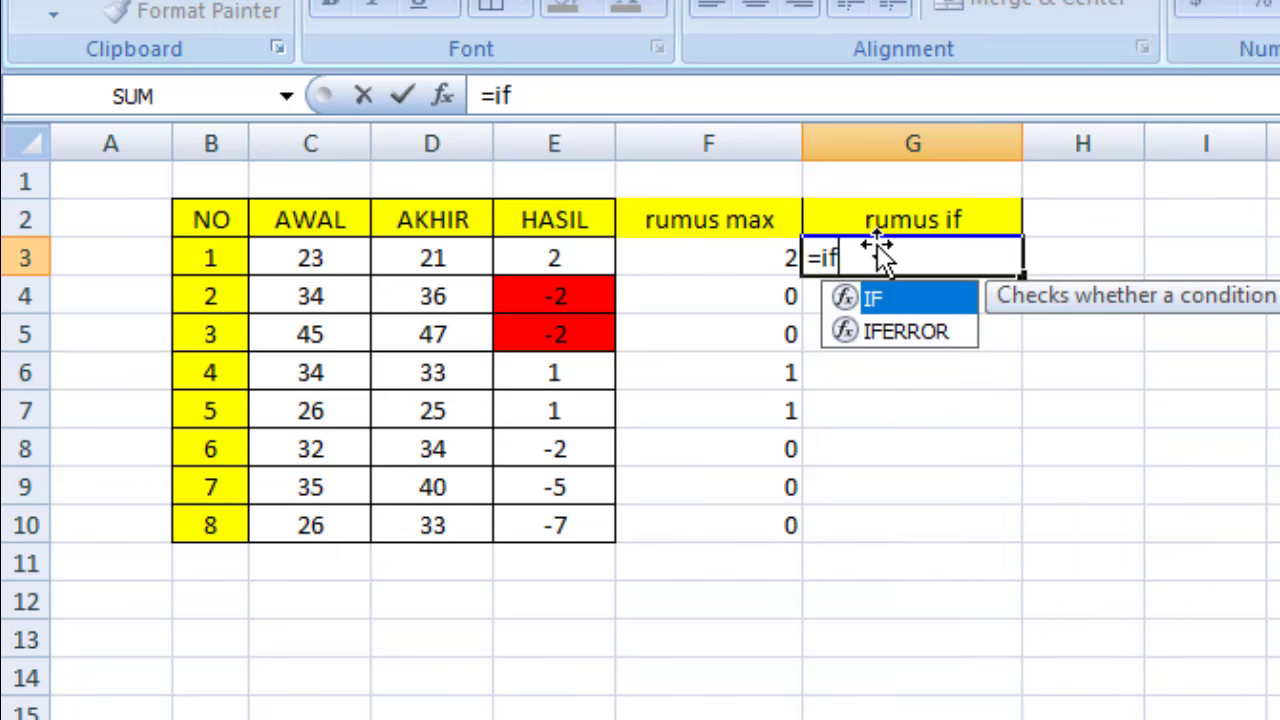
text(()
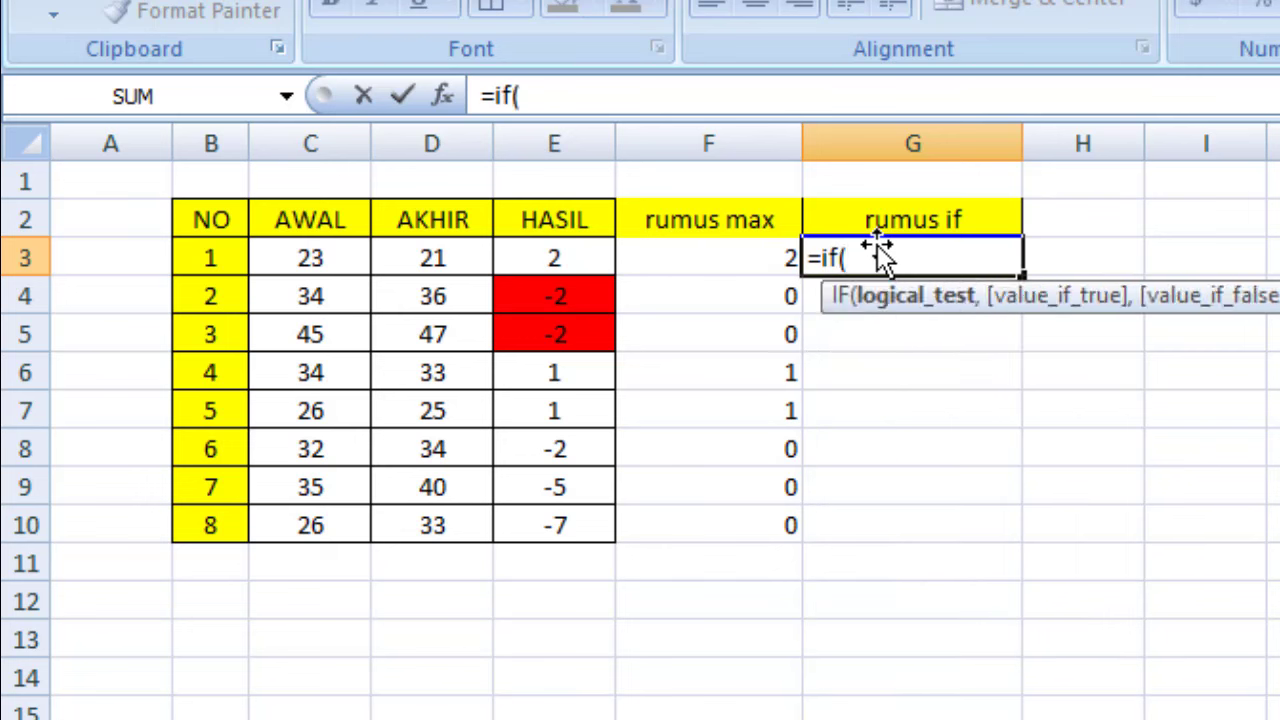
text(c)
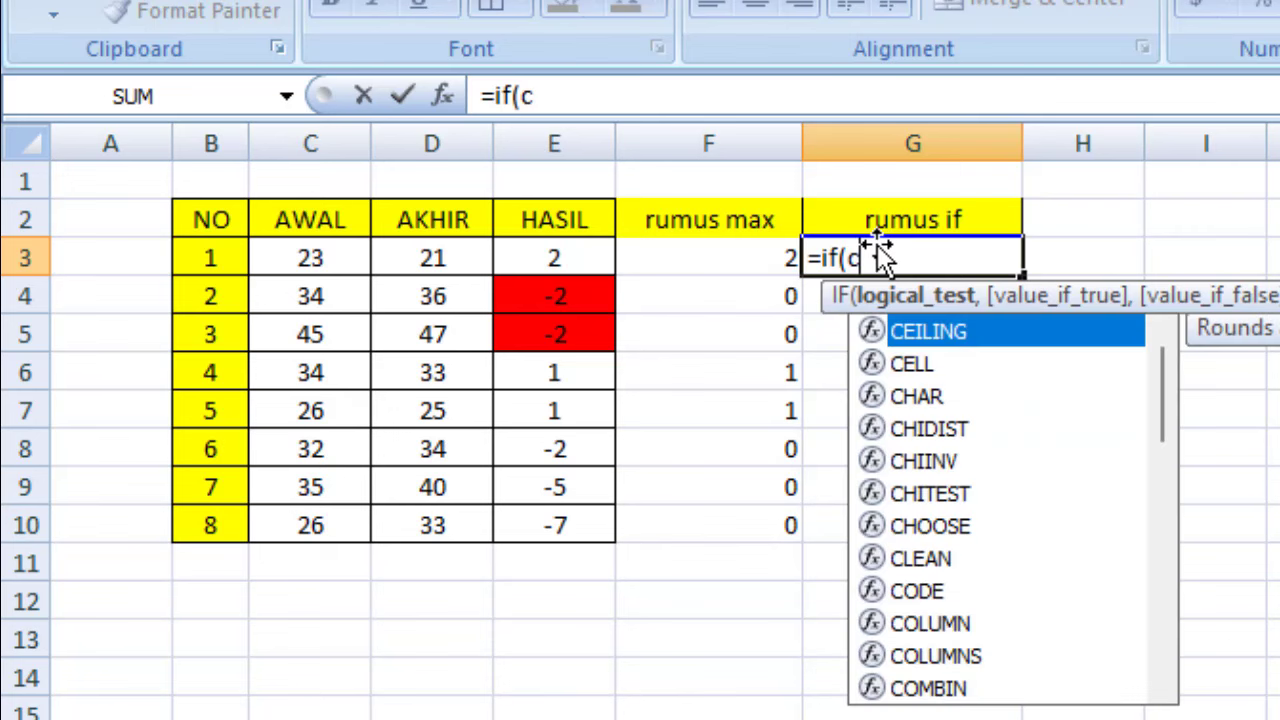
text(#)
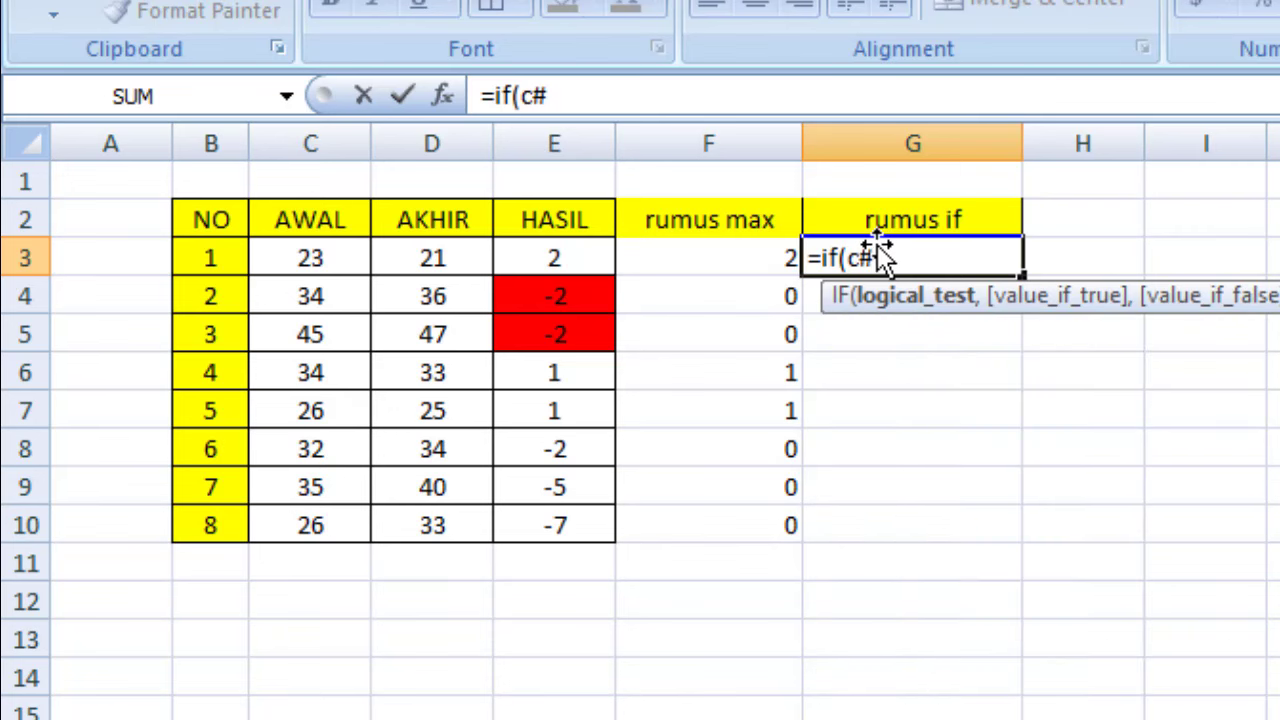
key(BackSpace)
key(BackSpace)
text(C3-)
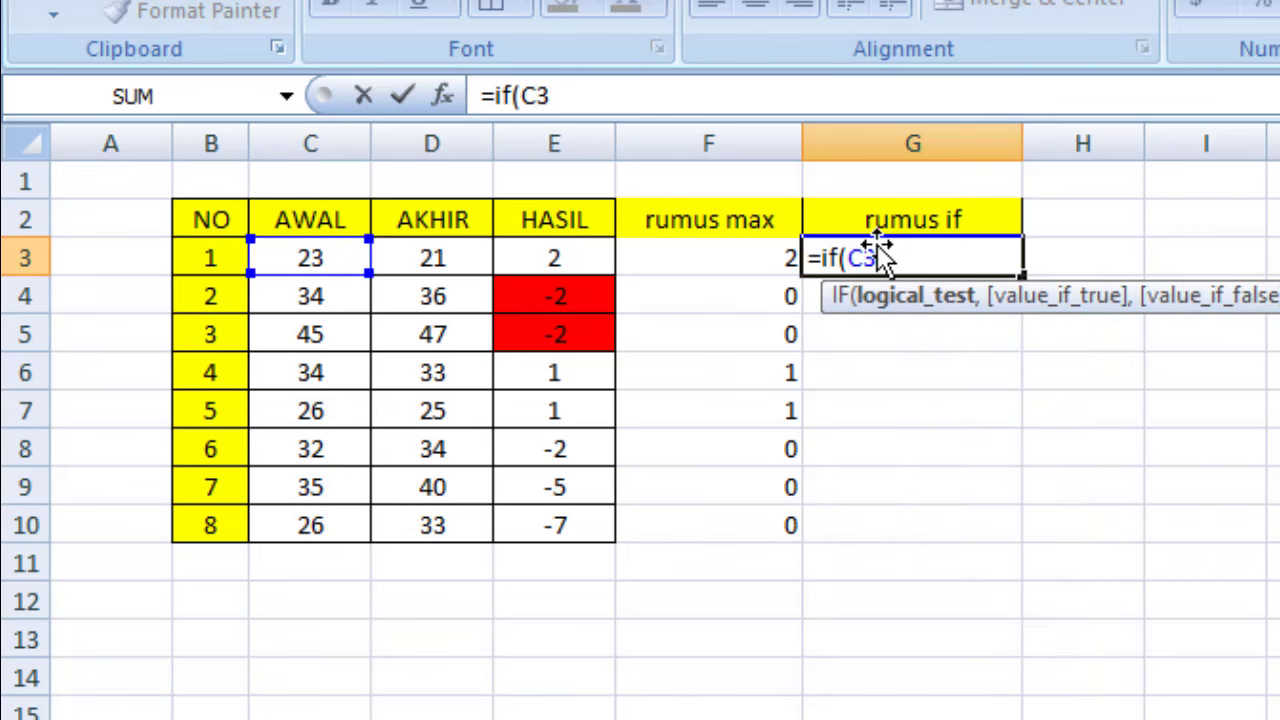
click(455, 258)
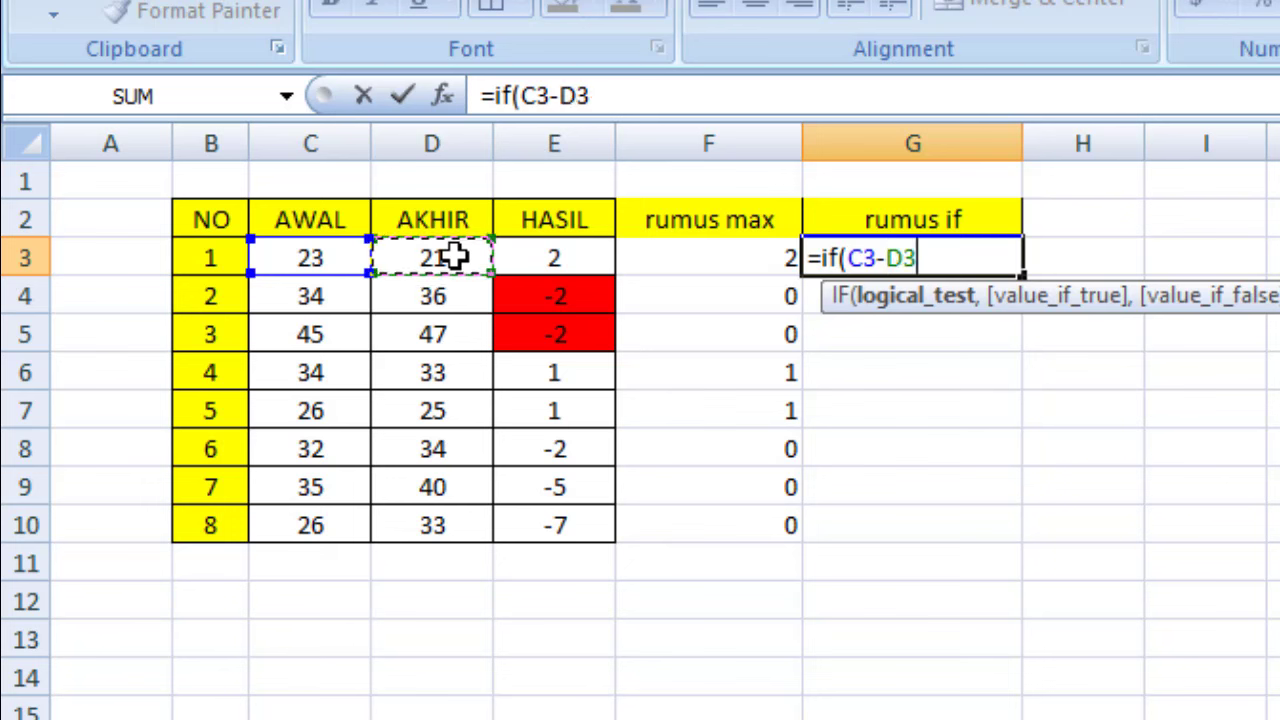
text(<)
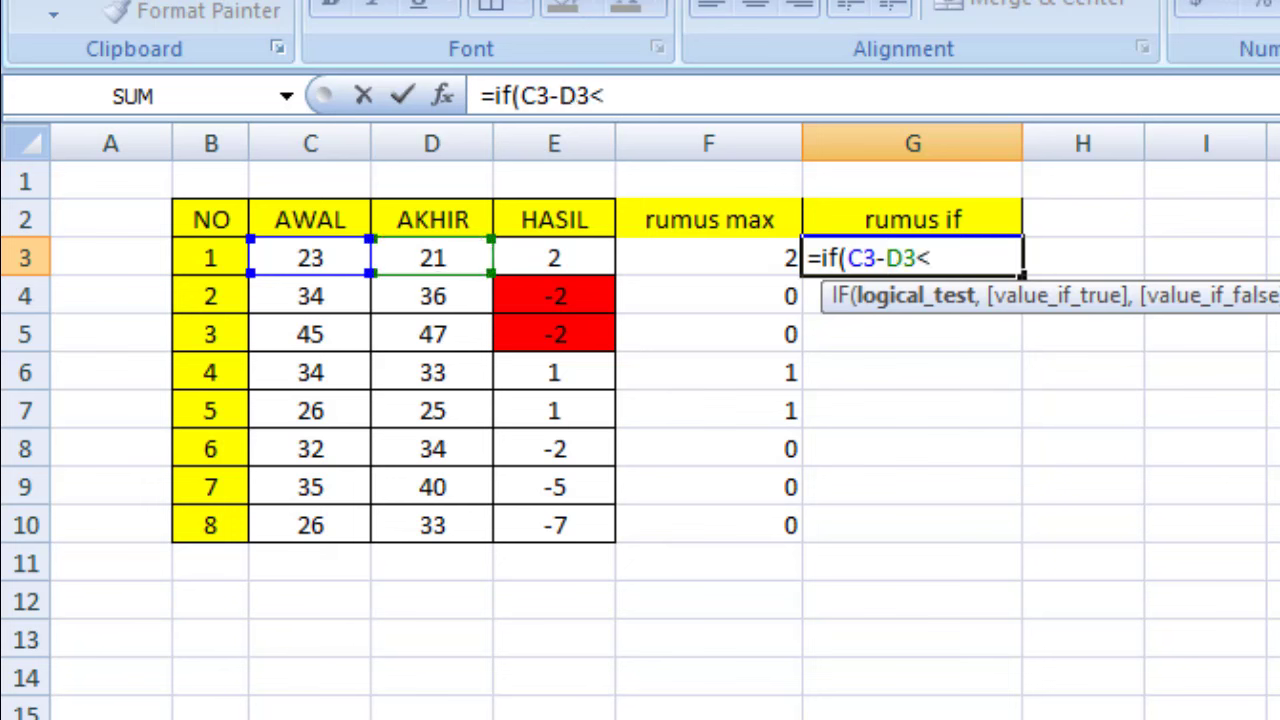
text(0)
text(,)
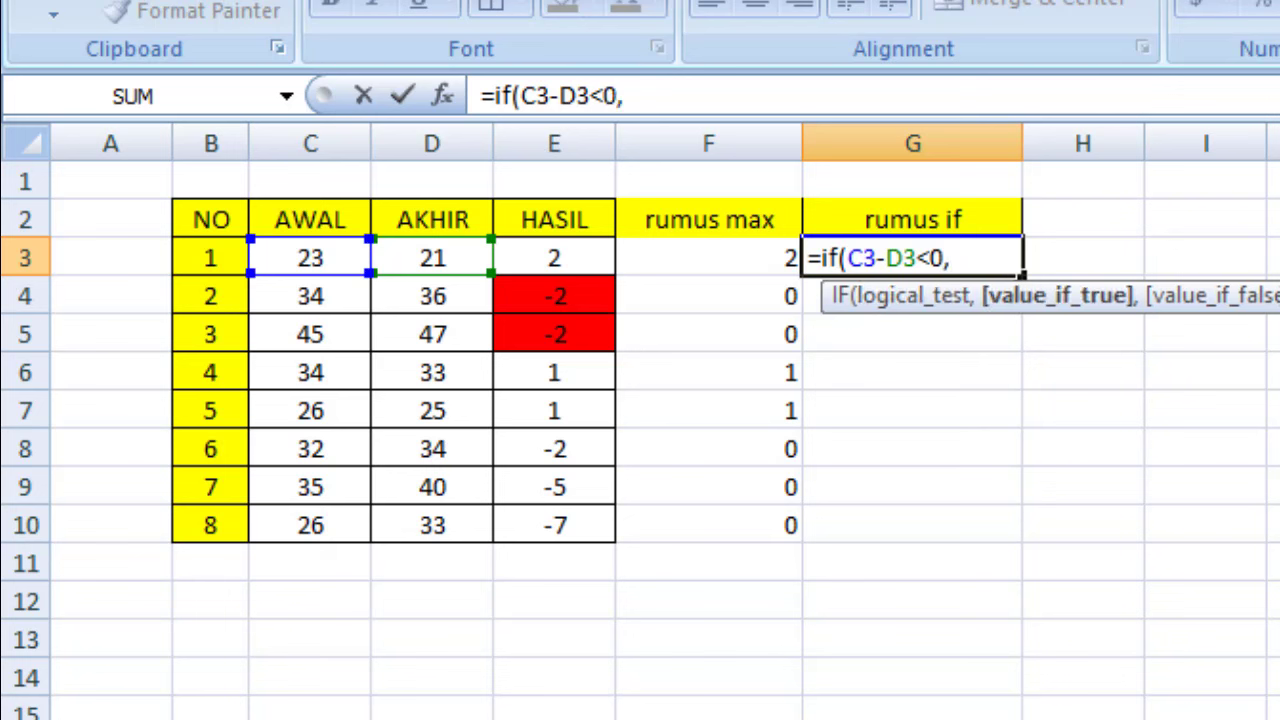
text(0)
text(,)
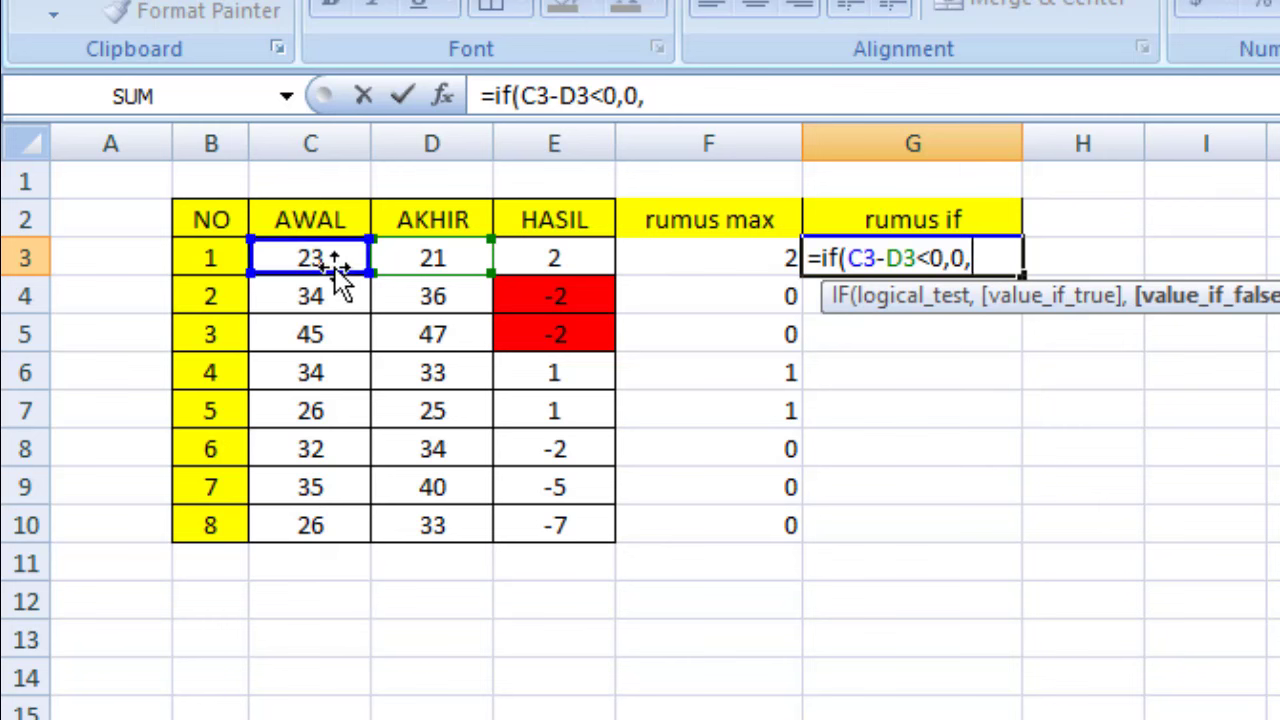
text(c)
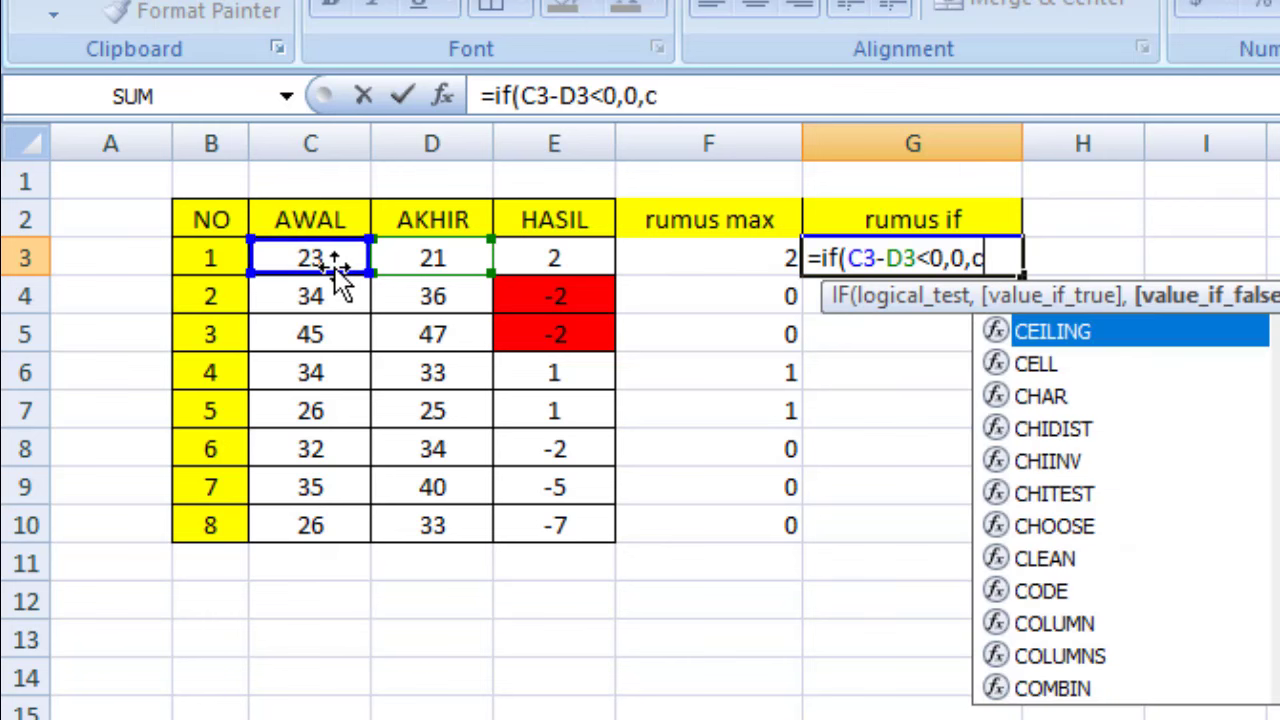
text(3)
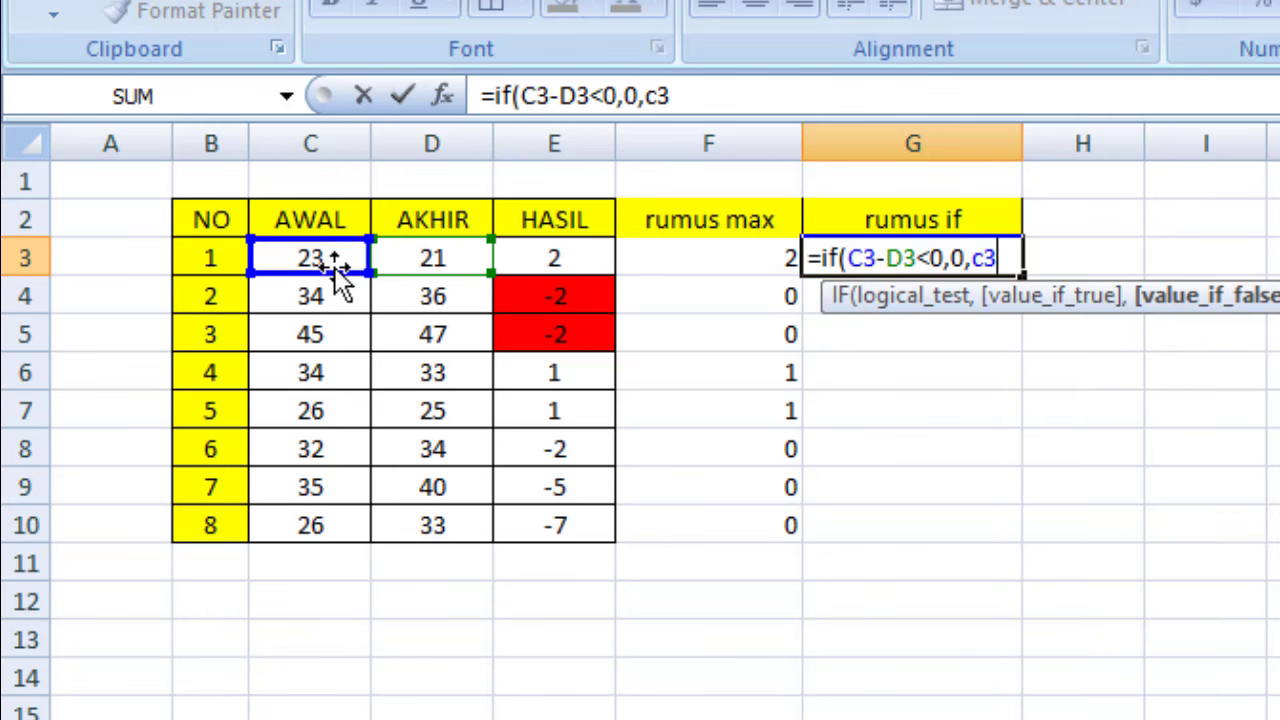
text(-d)
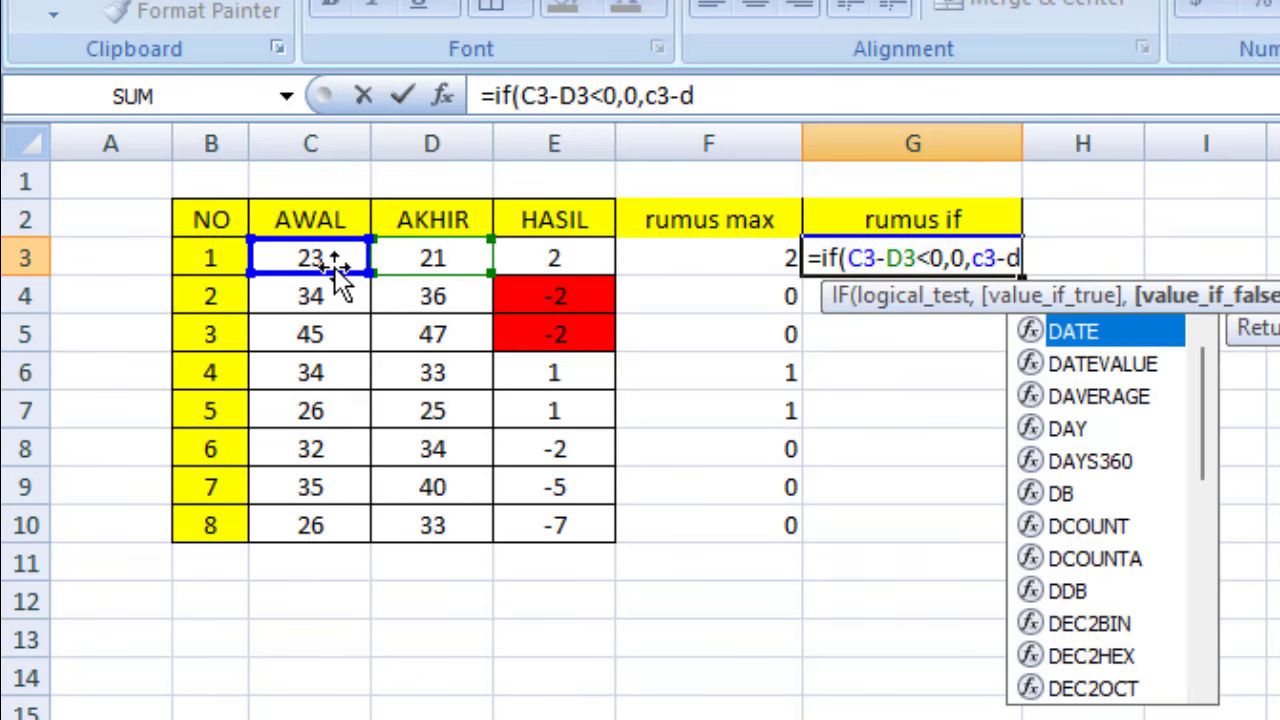
text(3)
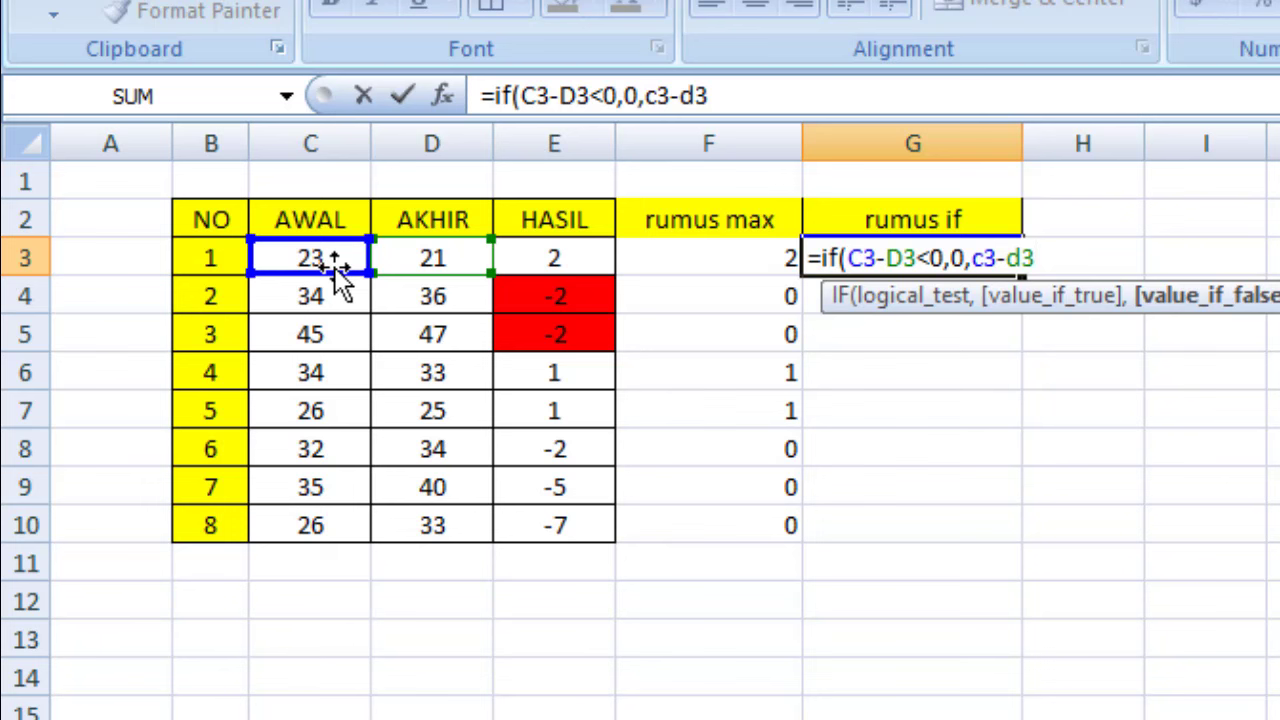
text())
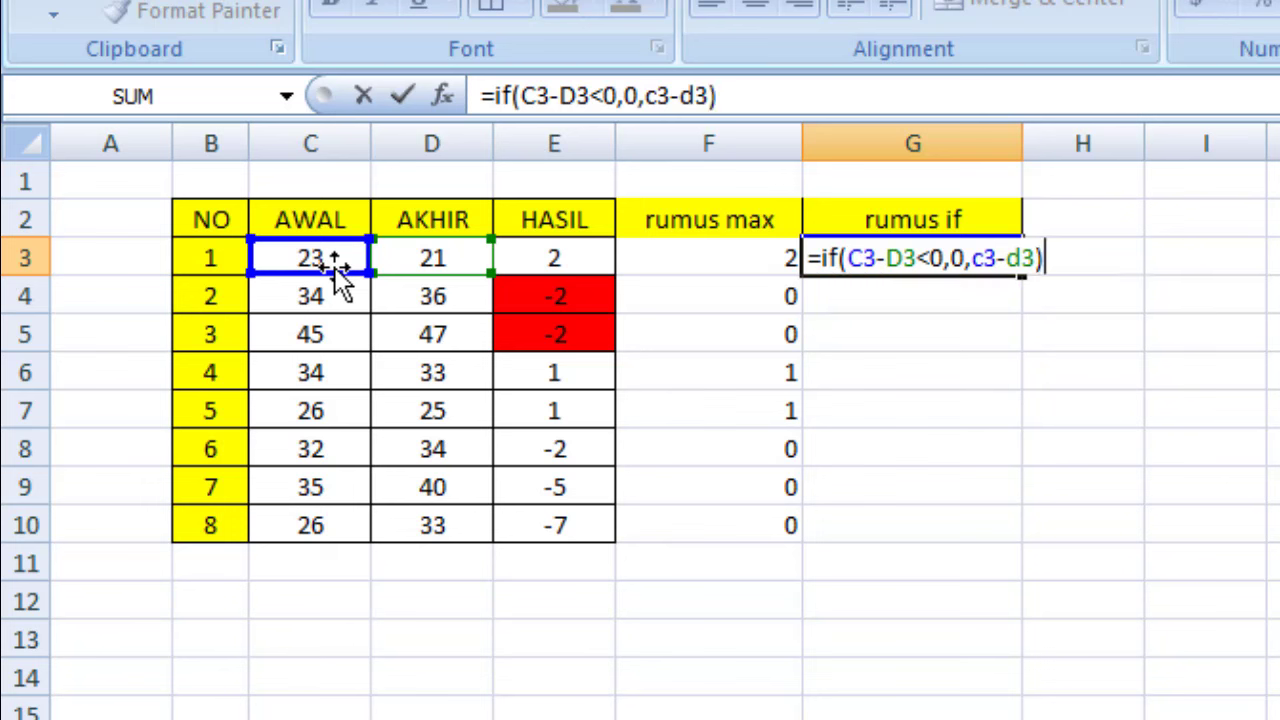
Confirm the IF formula and copy it to G10, comparing rows 4–5 with rumus max.
key(Return)
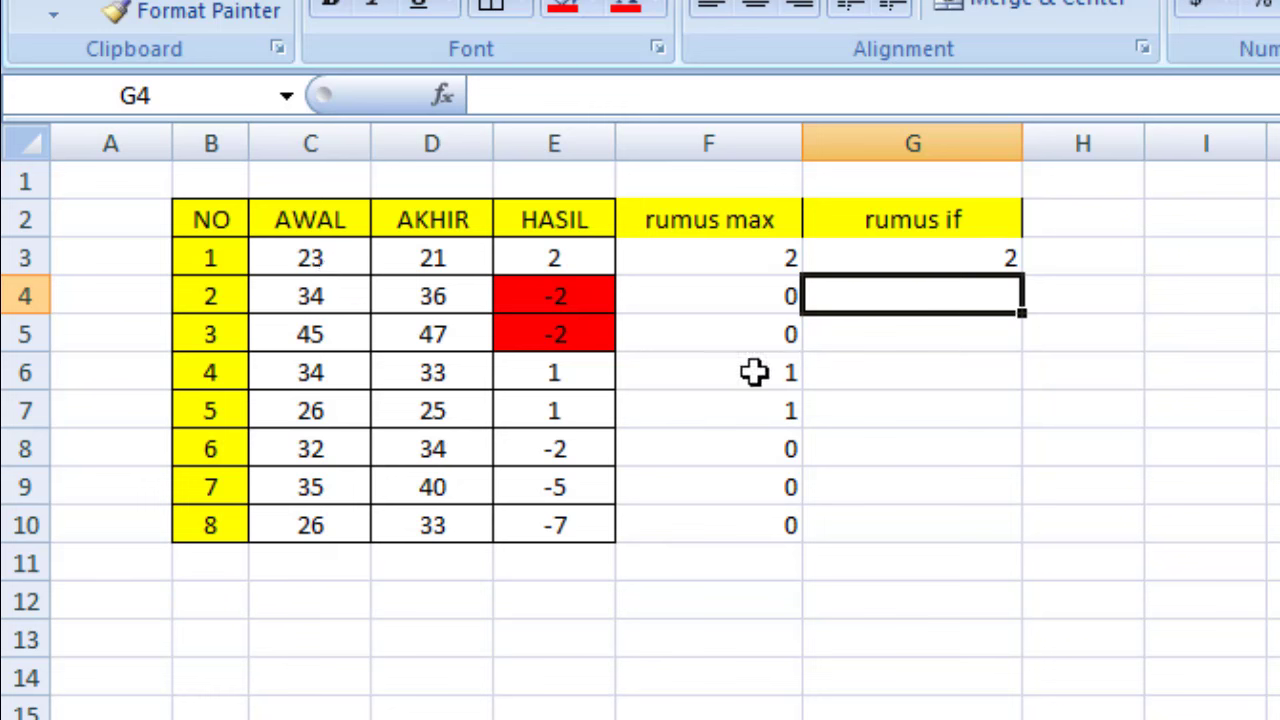
click(876, 262)
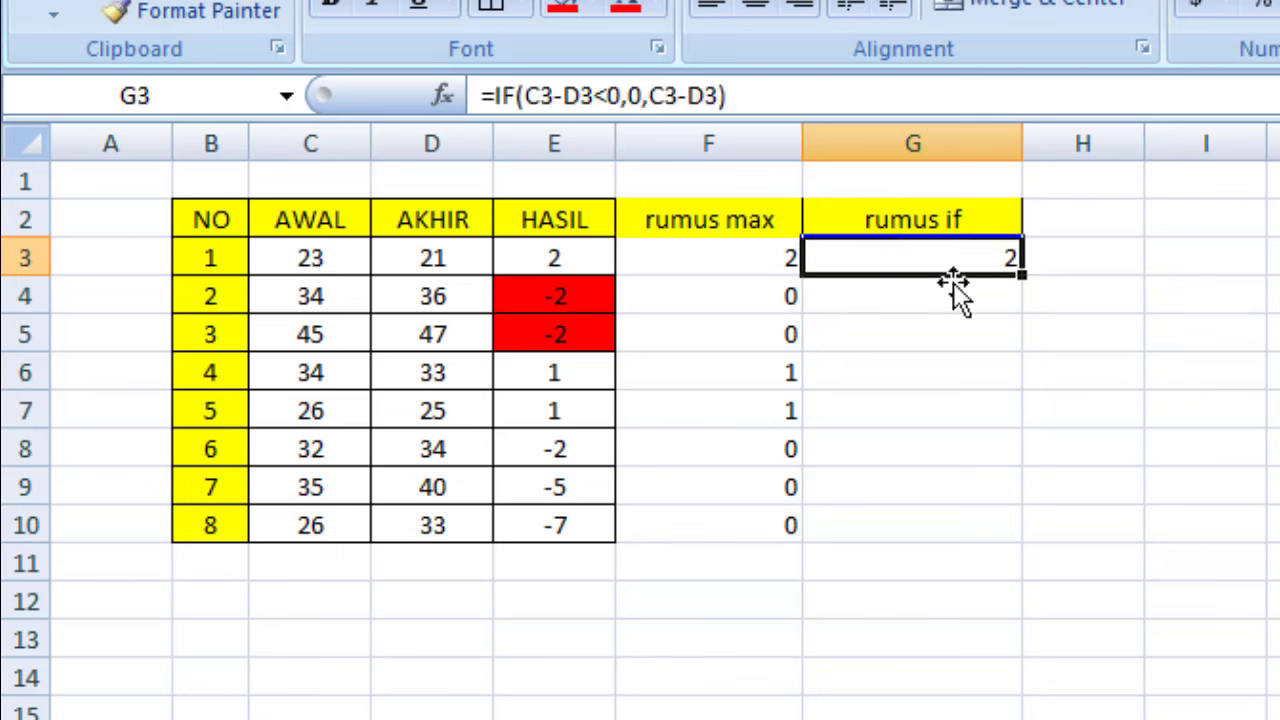
double_click(1021, 276)
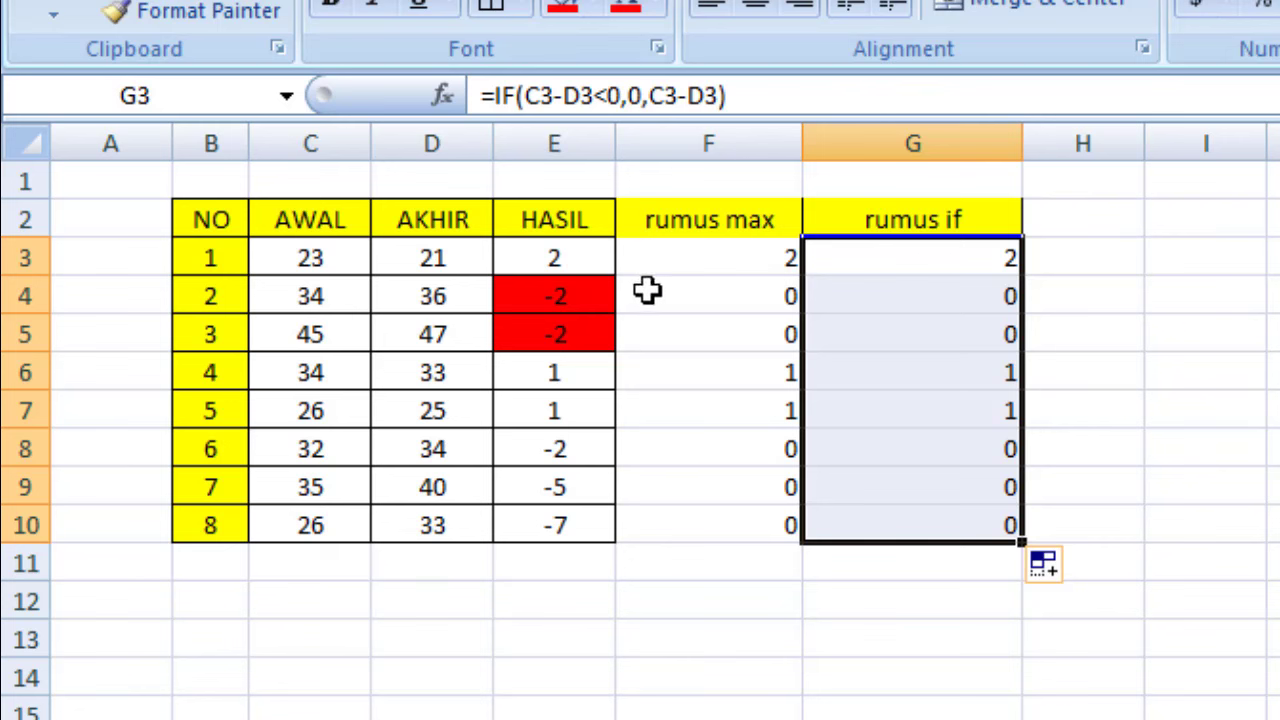
drag(651, 289, 964, 333)
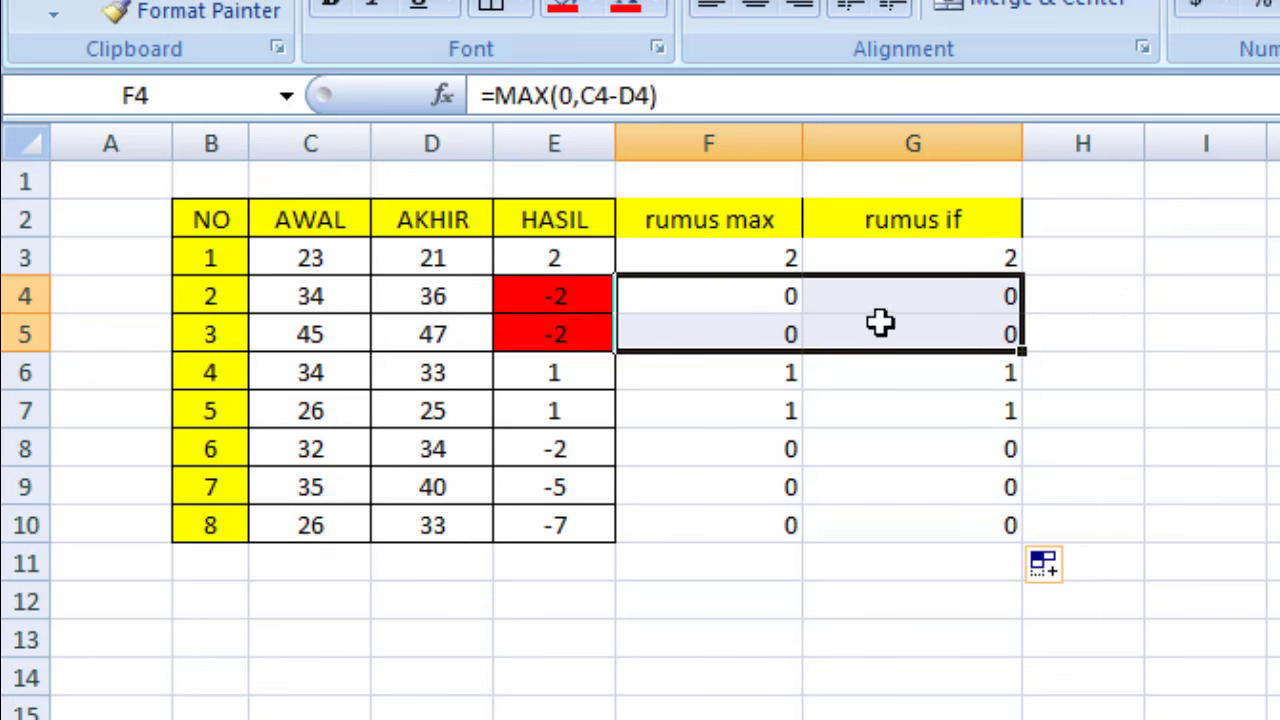
drag(700, 452, 1000, 528)
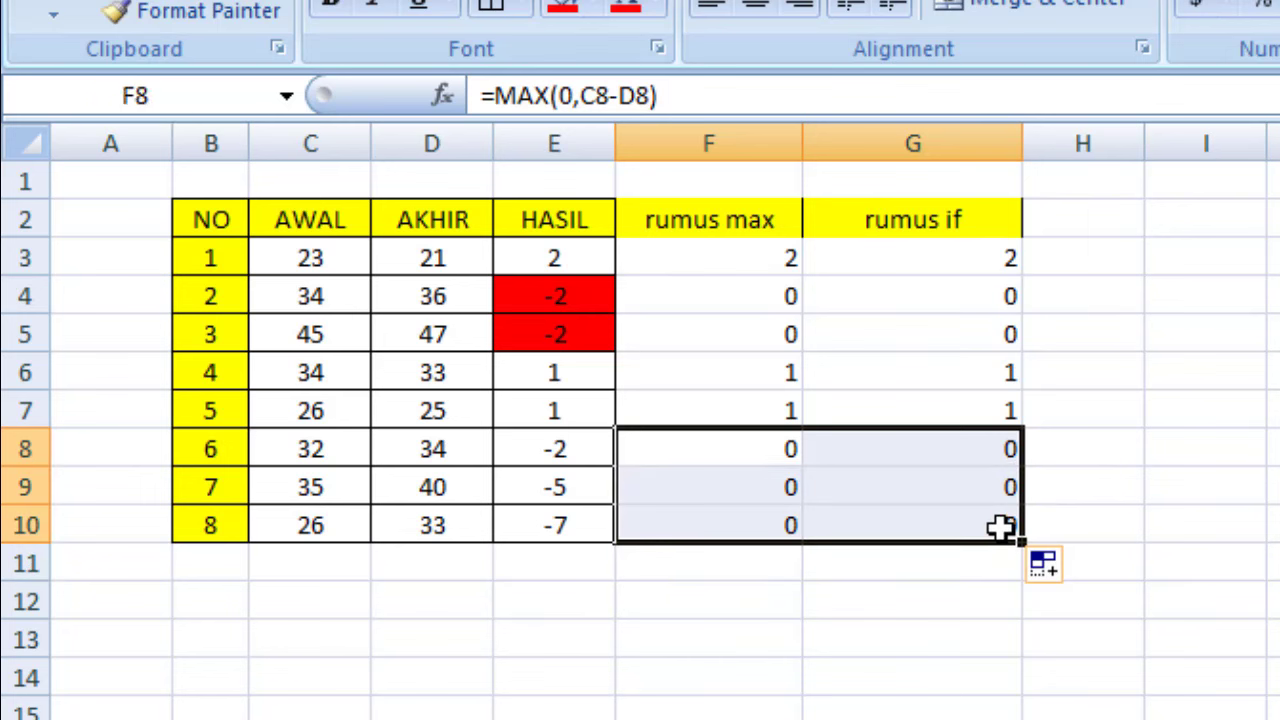